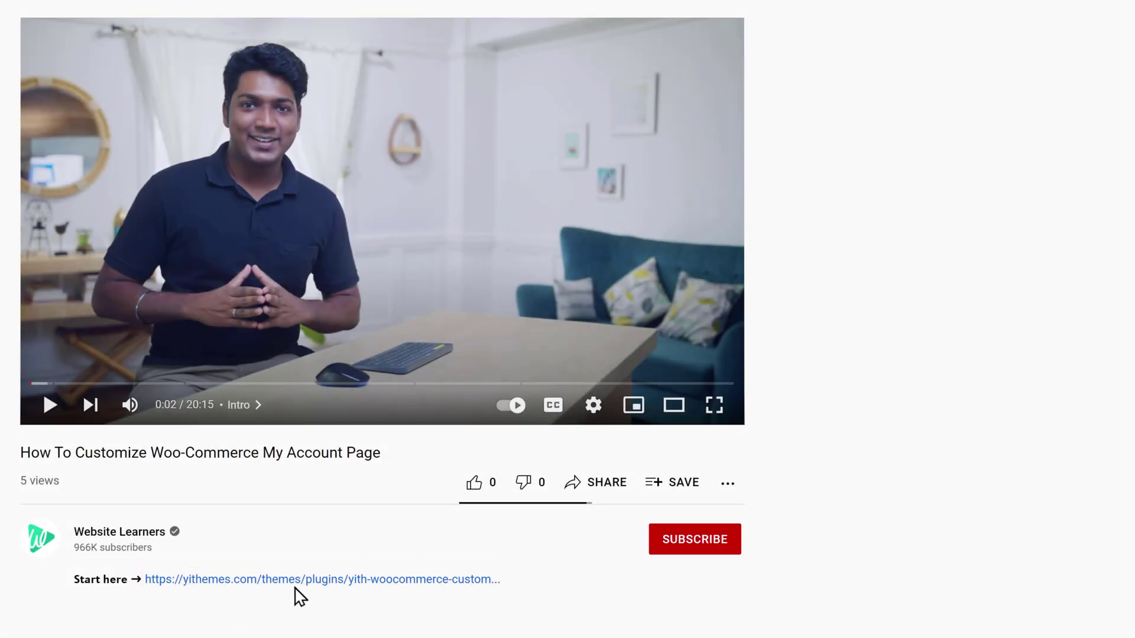
Order the YITH WooCommerce Customize My Account Page plugin with secure card payment.
left_click(308, 581)
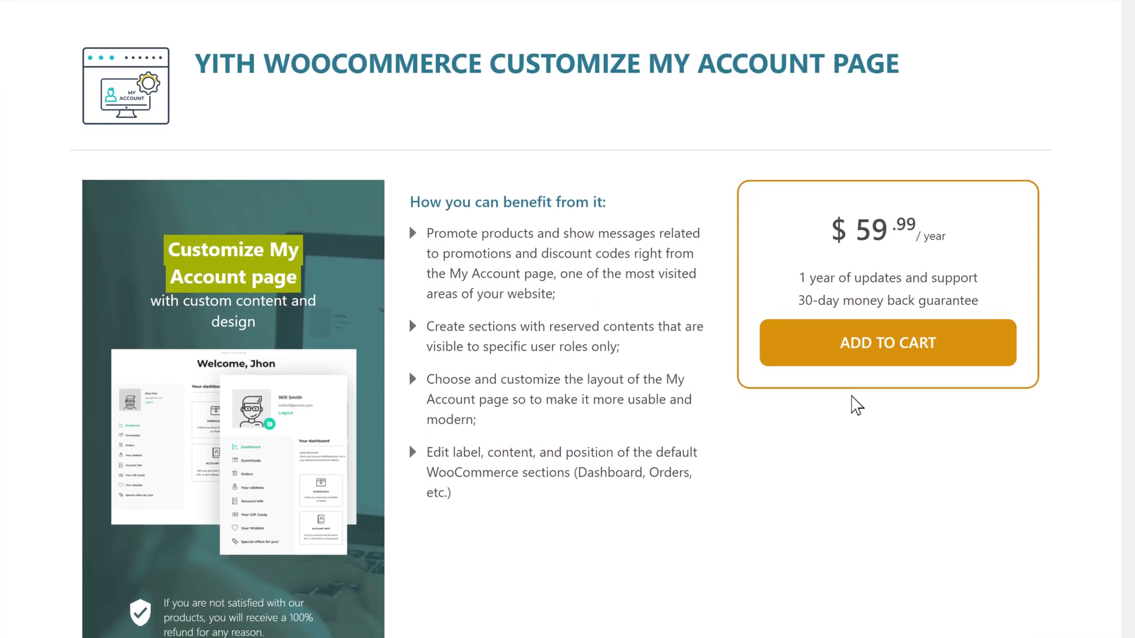
left_click(894, 358)
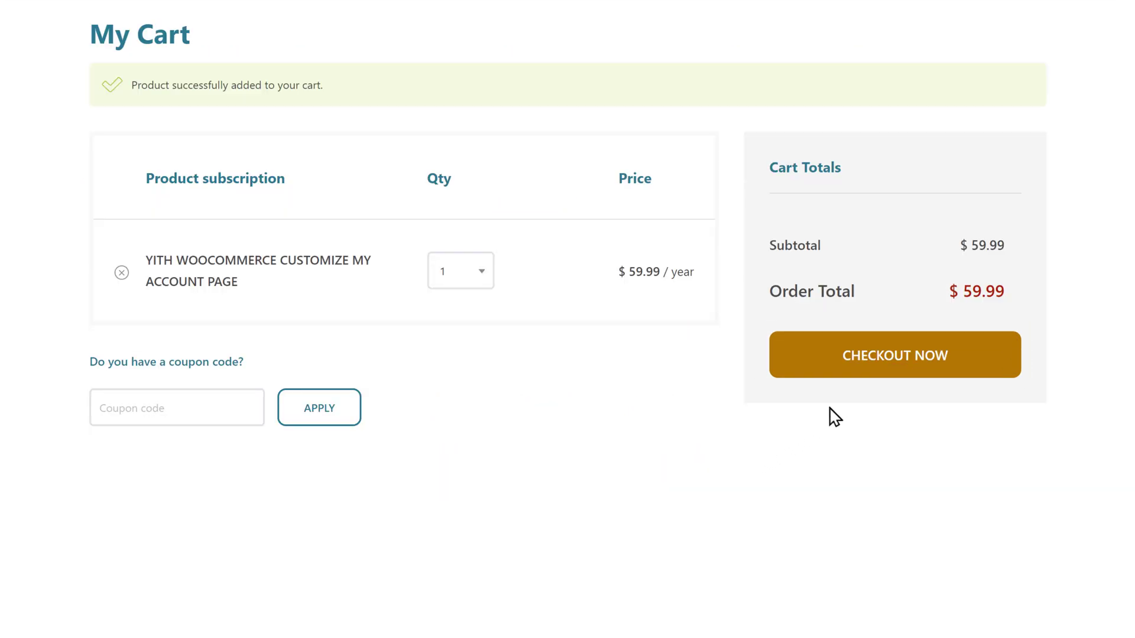
left_click(894, 381)
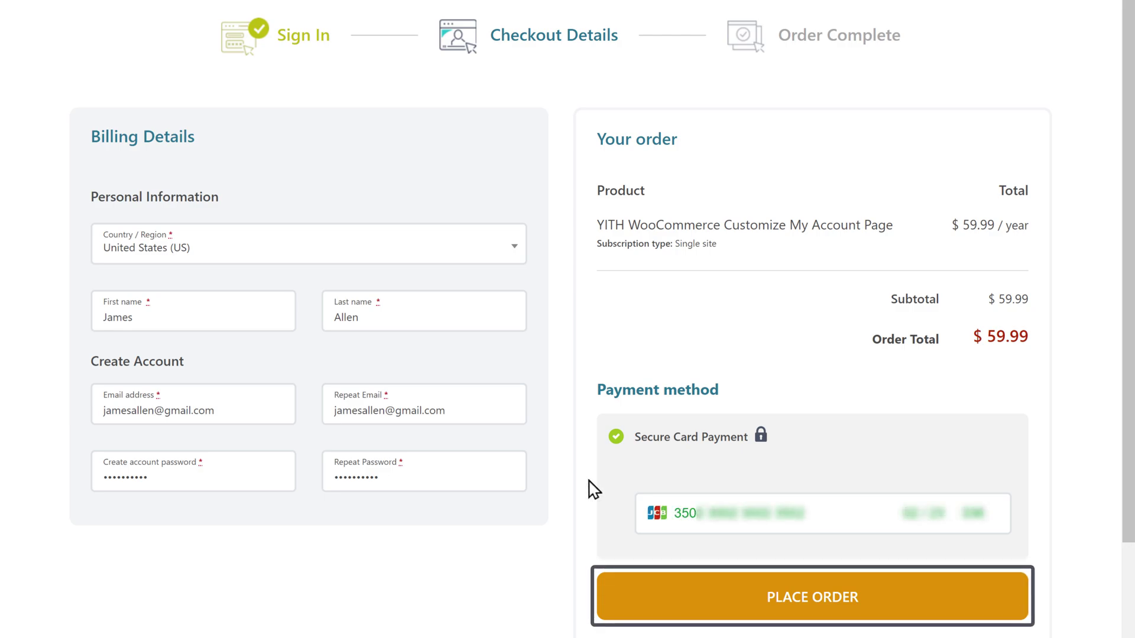
left_click(792, 612)
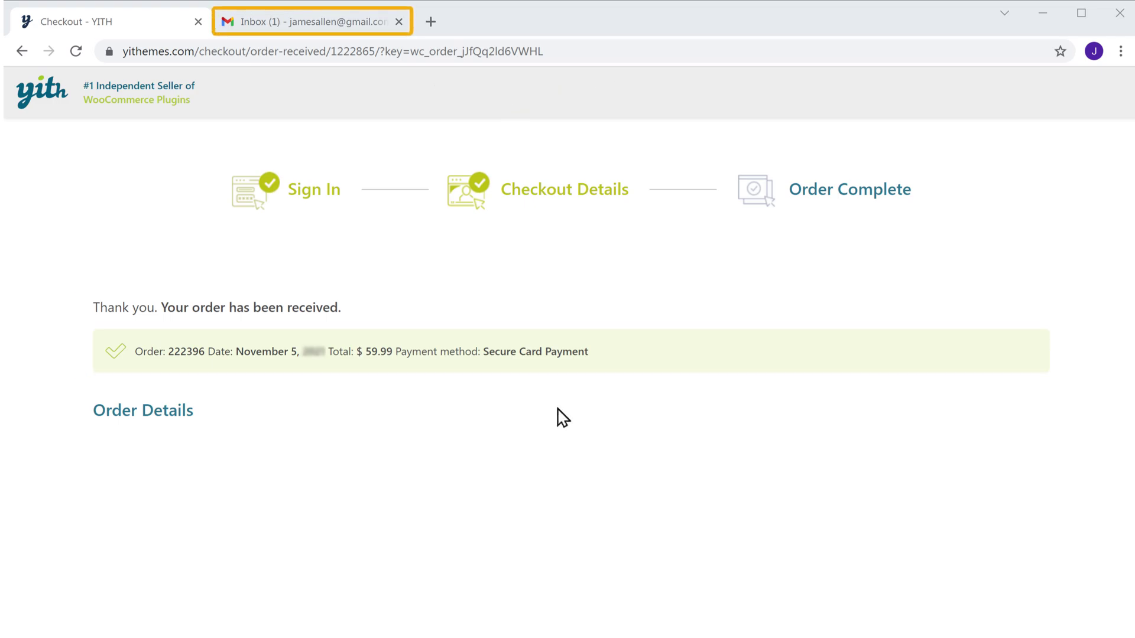
Switch to Gmail, open YITH's order completion e-mail, and download the purchased plugin through its download link.
left_click(311, 24)
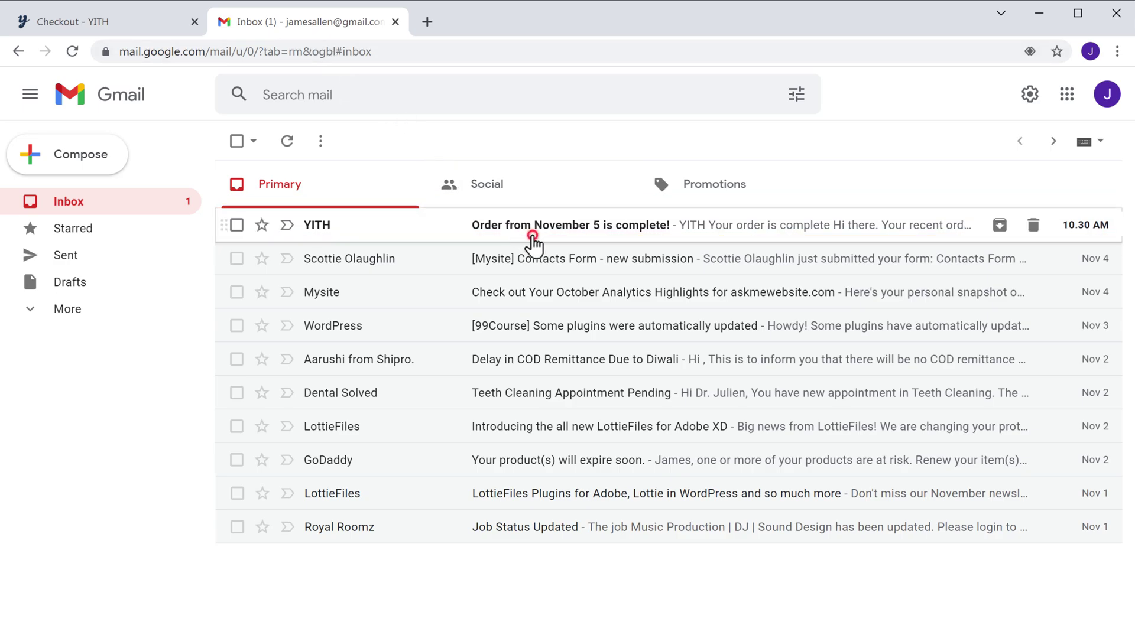
left_click(533, 240)
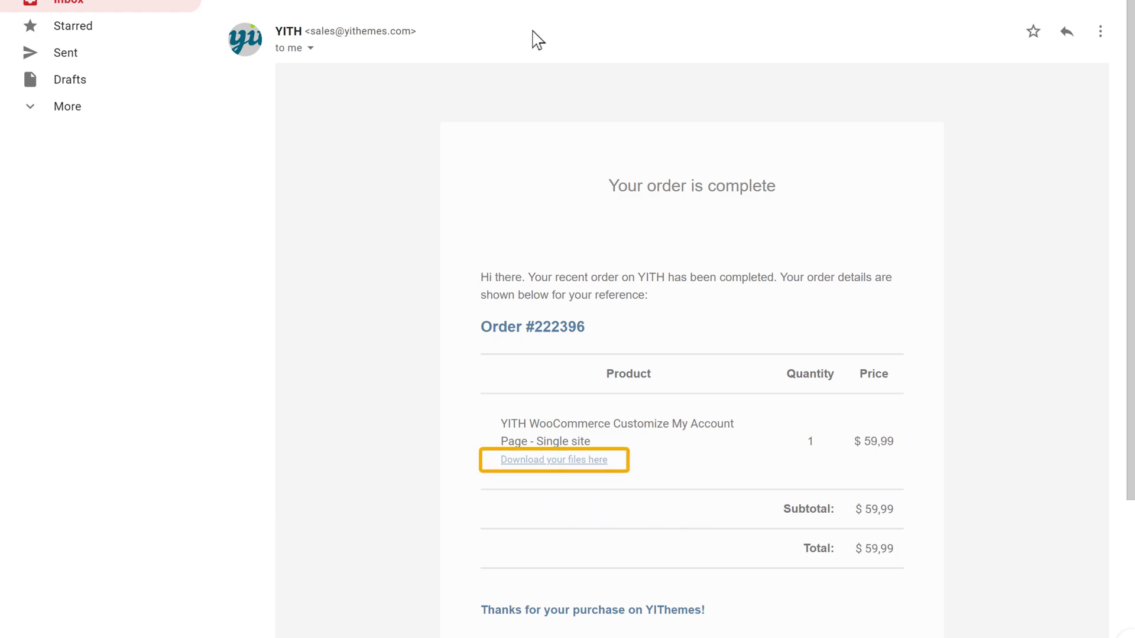
left_click(547, 464)
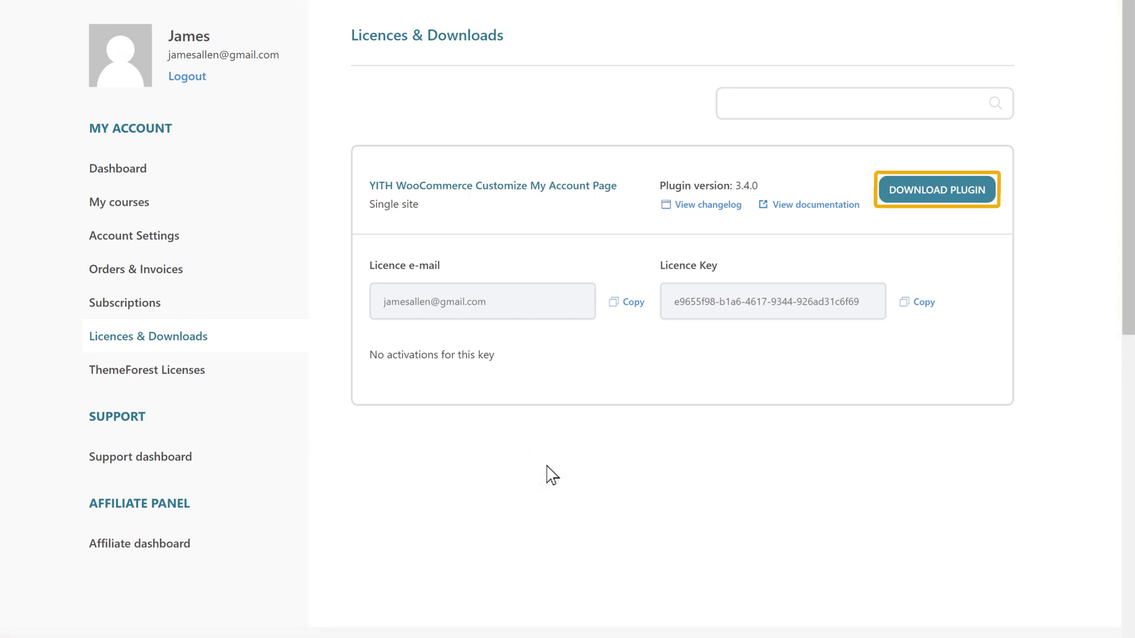
left_click(937, 197)
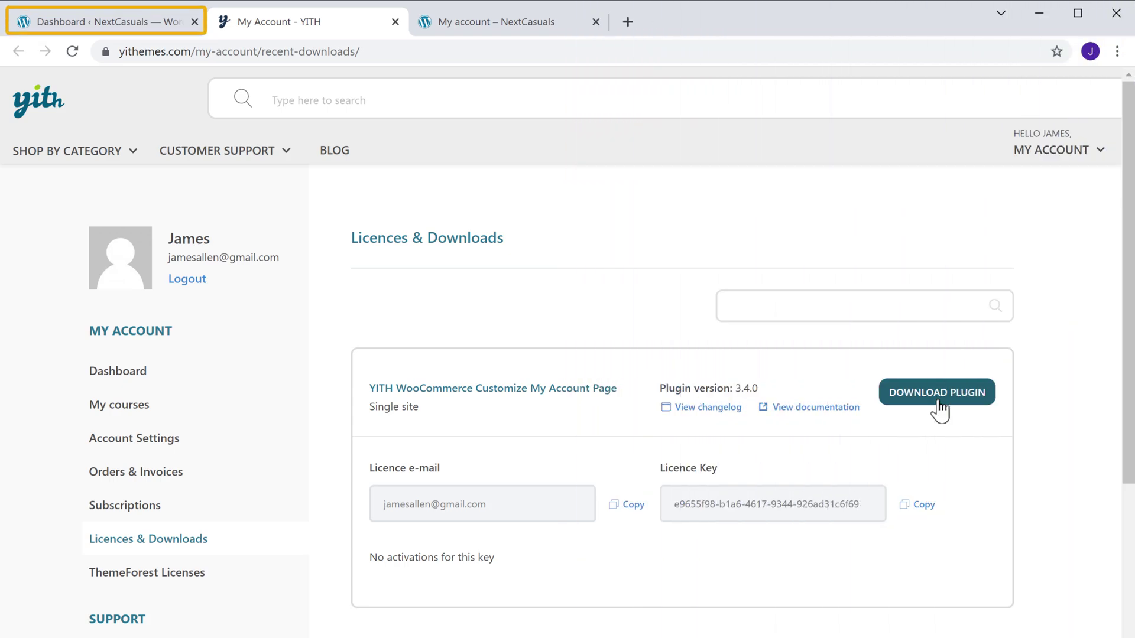
Switch to the NextCasuals WordPress dashboard and open the upload form for adding a new plugin.
left_click(114, 35)
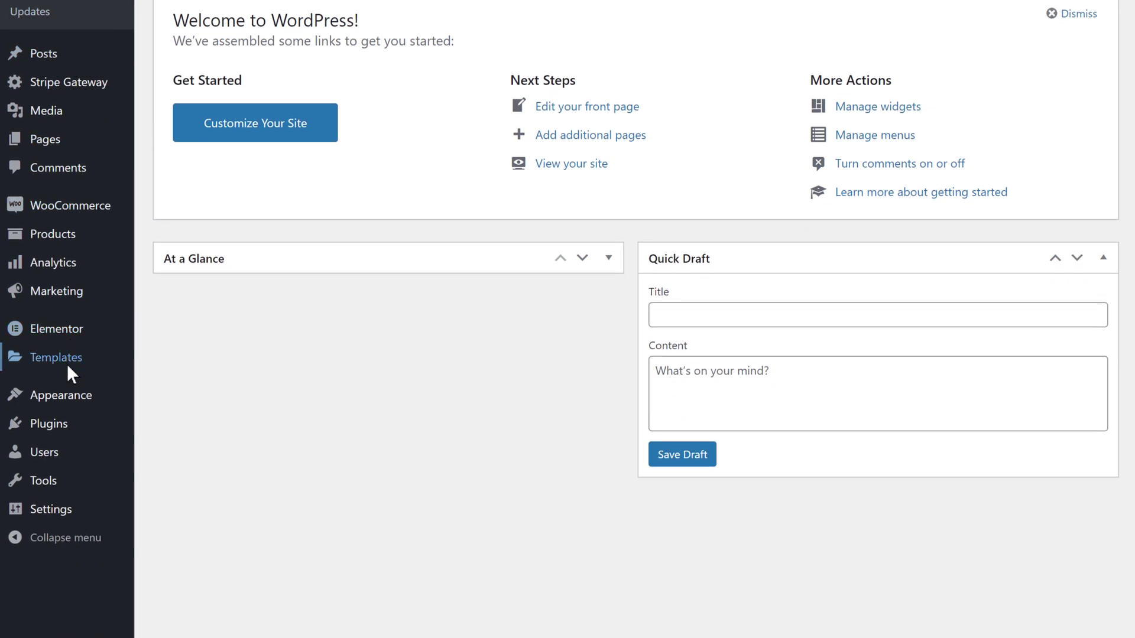
mouse_move(59, 603)
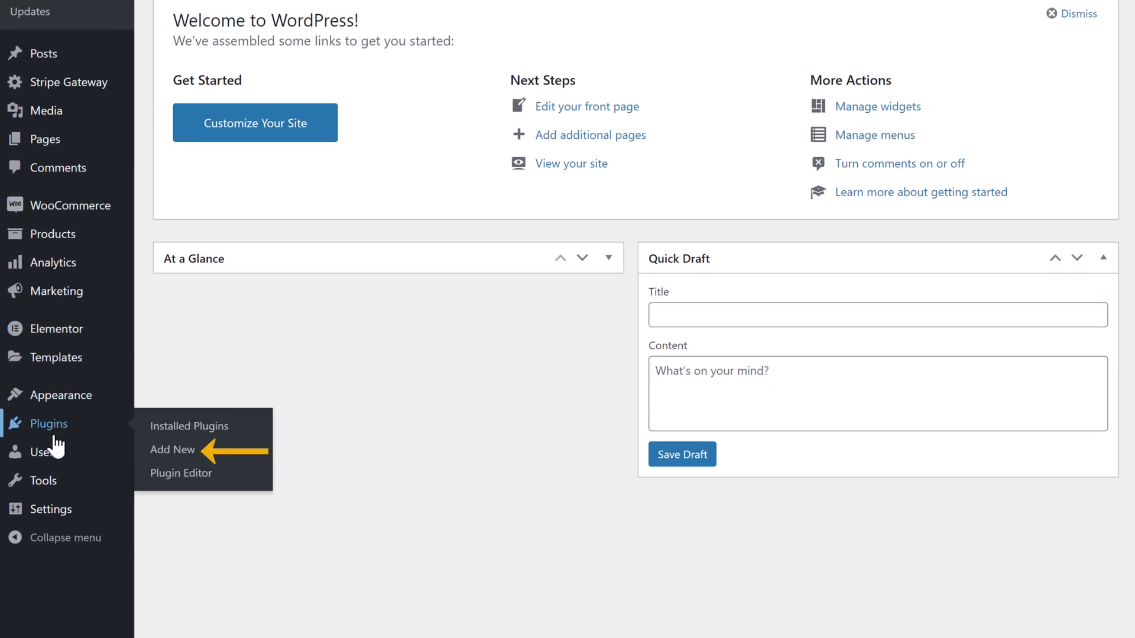
left_click(175, 456)
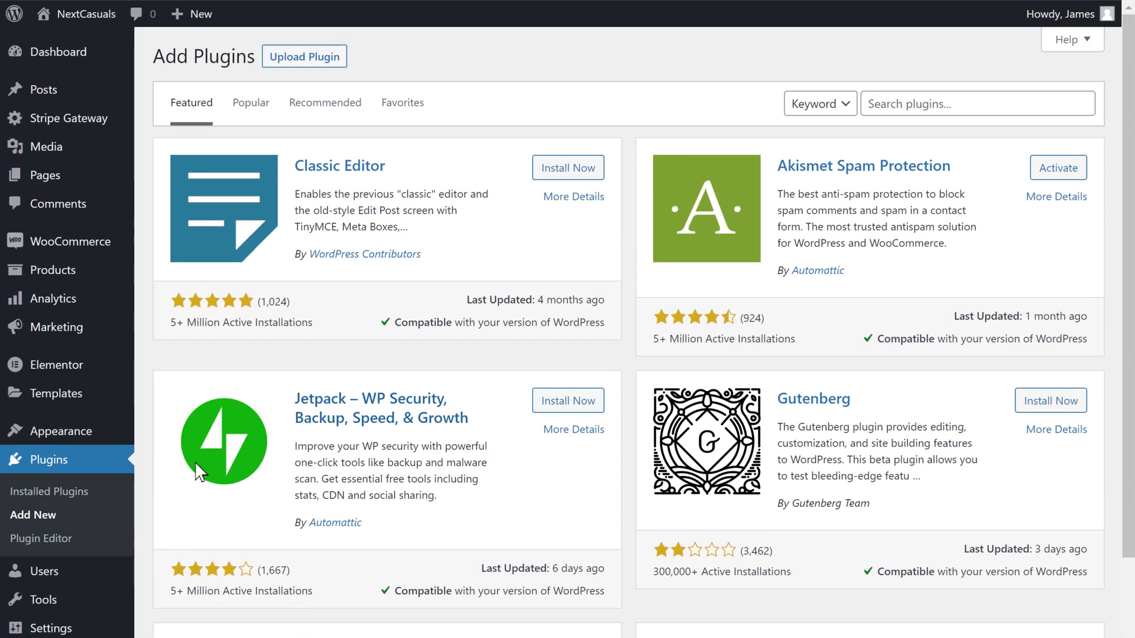
left_click(295, 65)
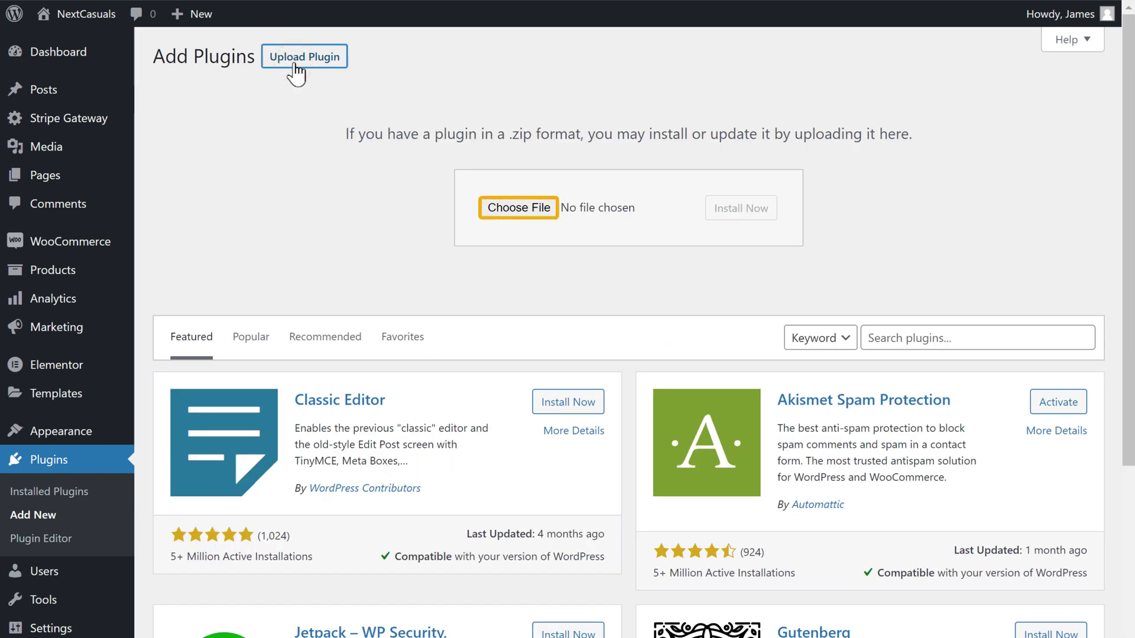
Upload Yith.zip from the Downloads\Plugin folder, then install and activate the plugin.
left_click(498, 208)
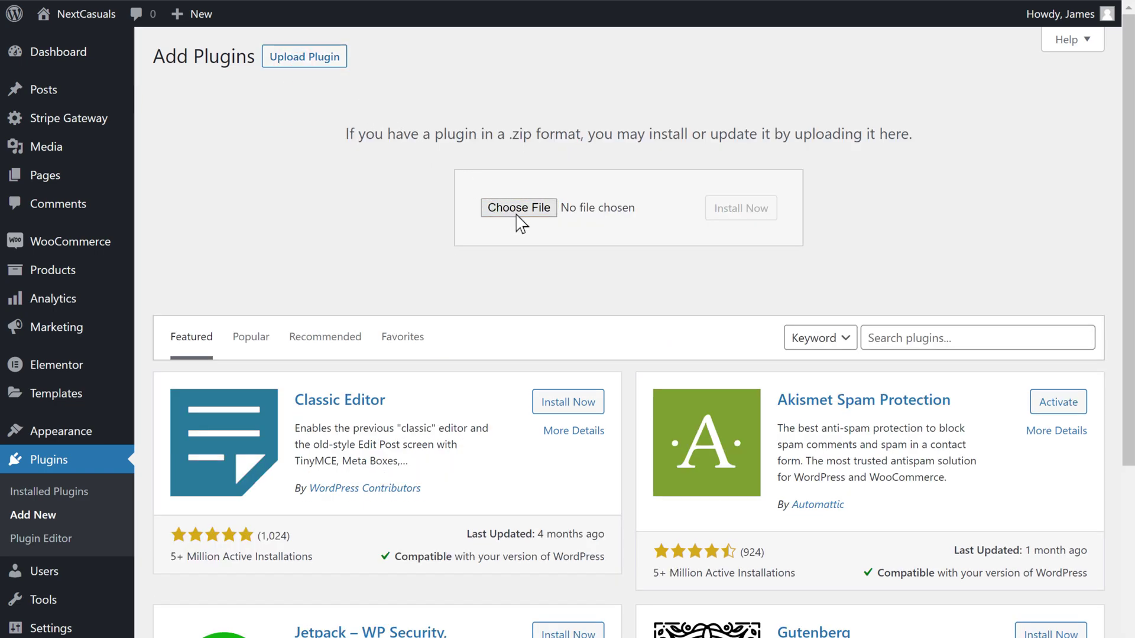
left_click(517, 213)
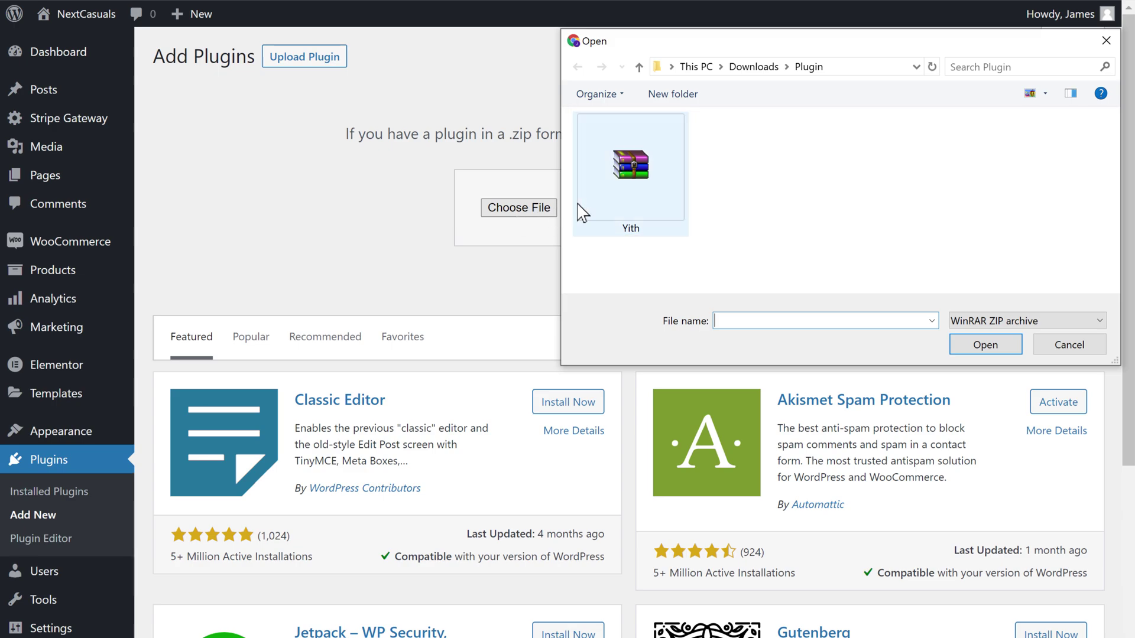
left_click(600, 202)
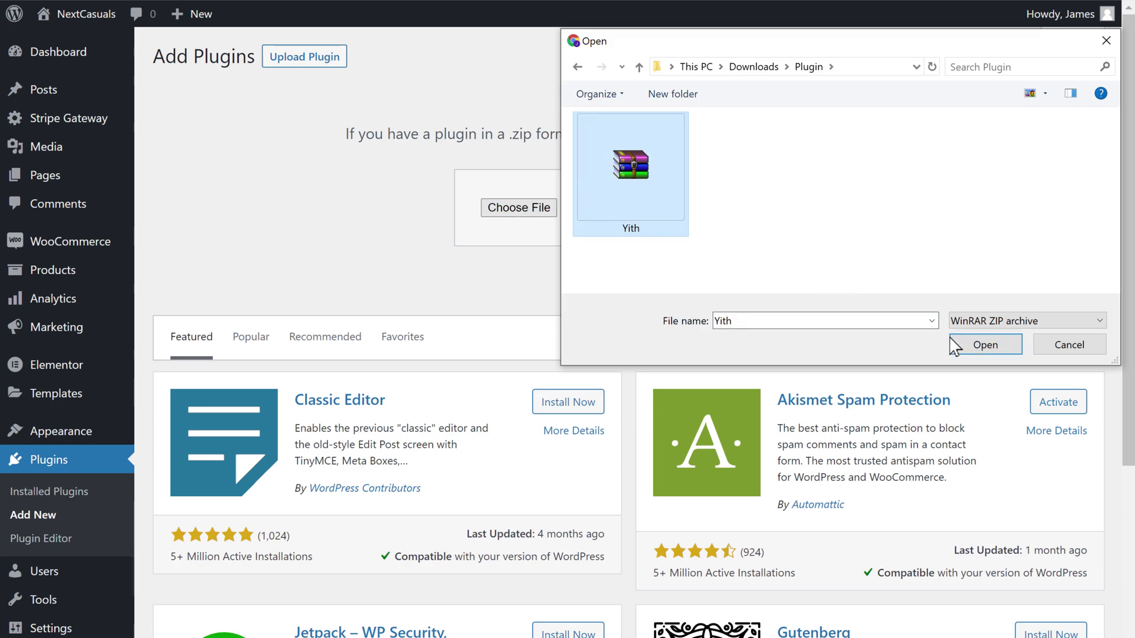
left_click(987, 348)
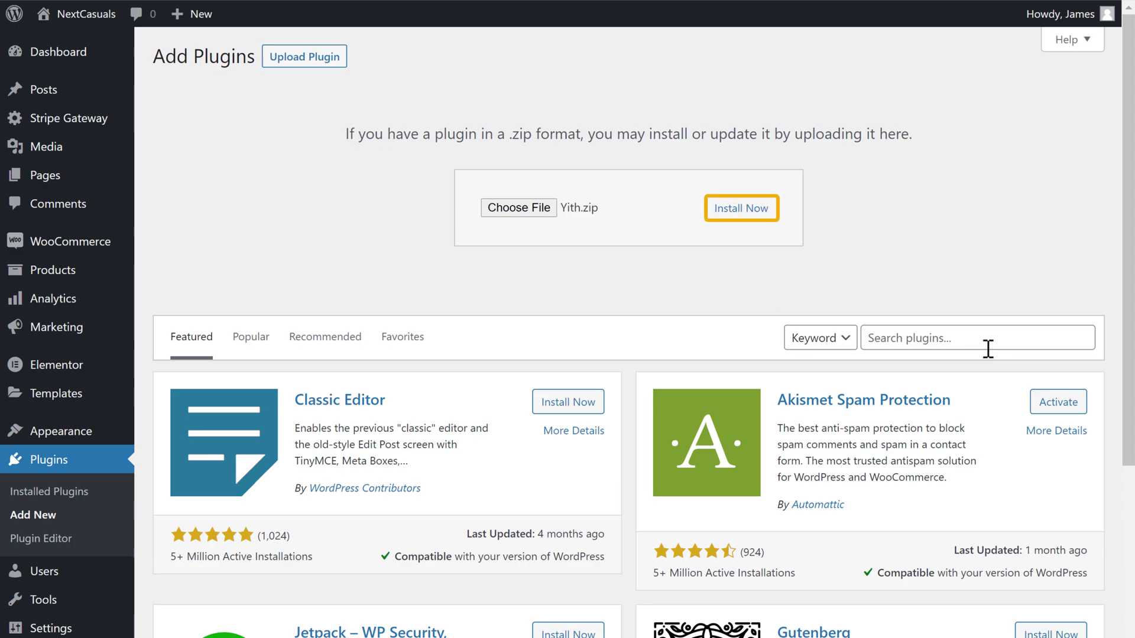
left_click(737, 219)
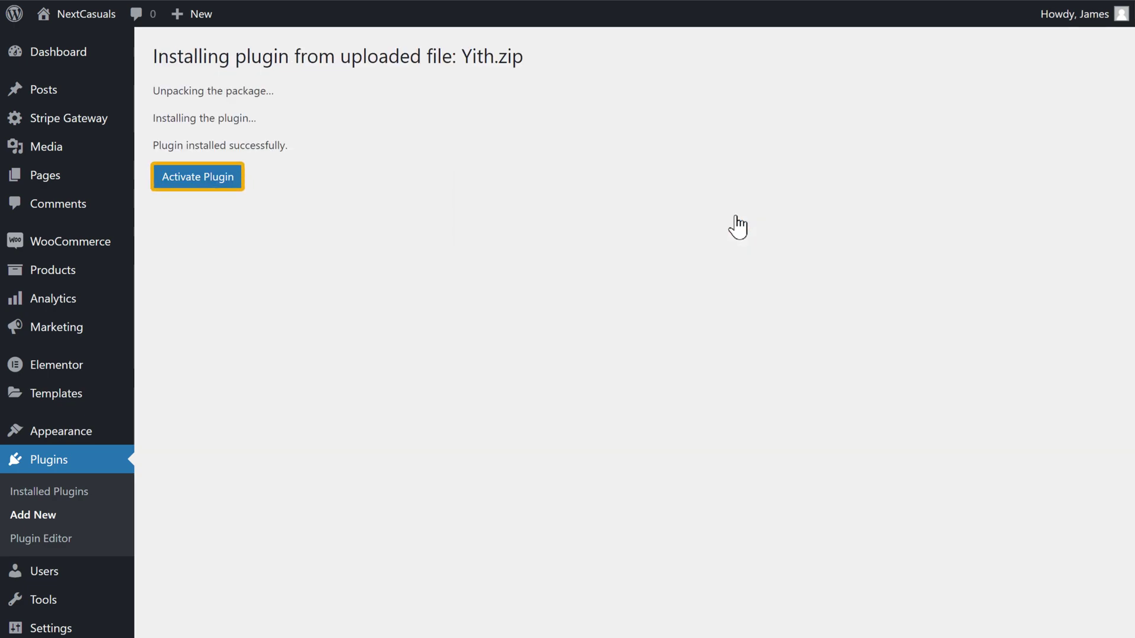
left_click(195, 183)
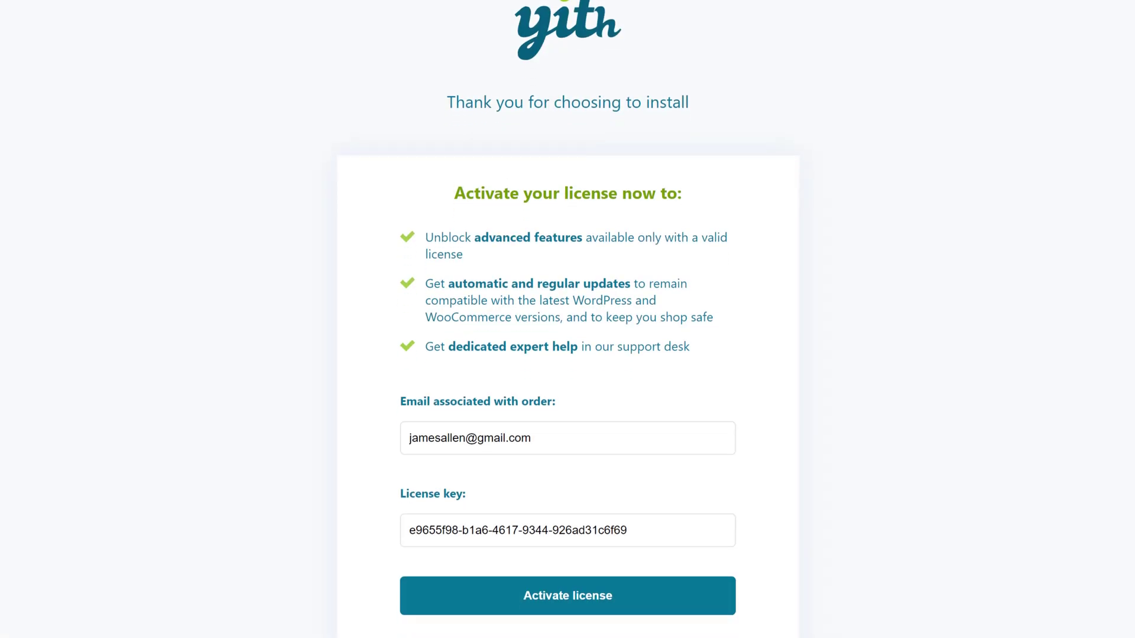
Activate the YITH plugin's licence and go to the plugin dashboard.
scroll(568, 319, "down", 1)
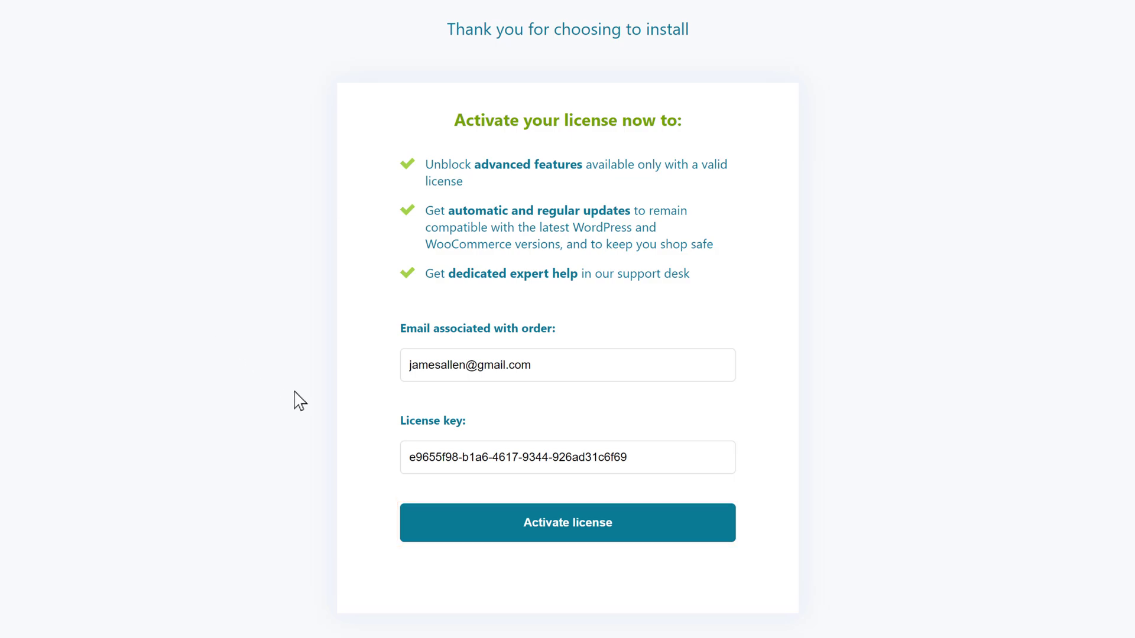
left_click(543, 539)
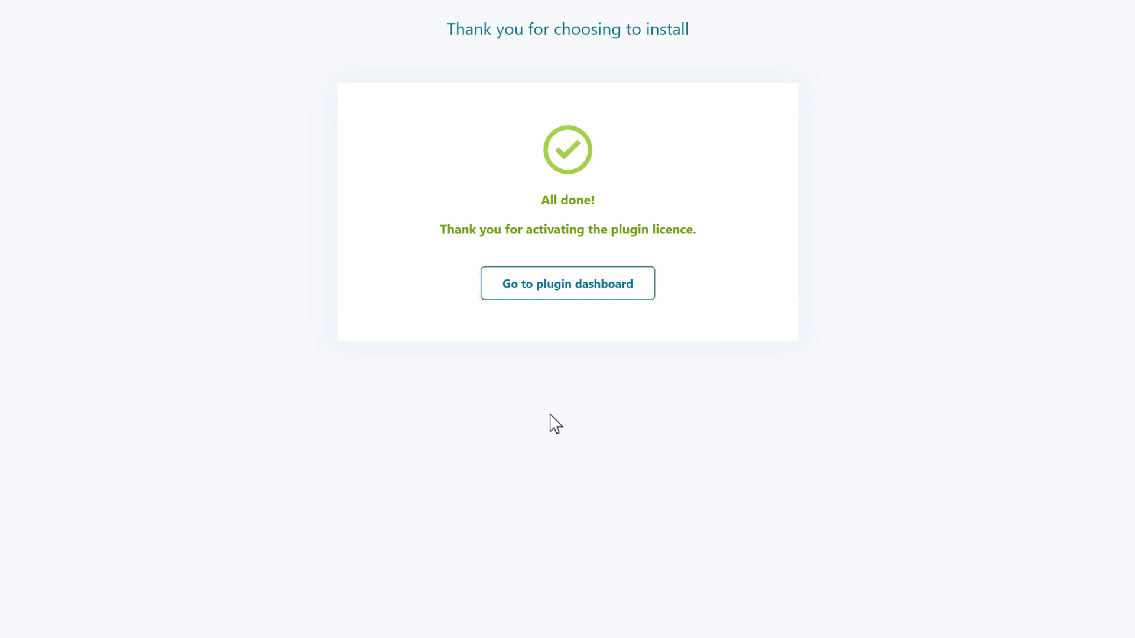
left_click(559, 299)
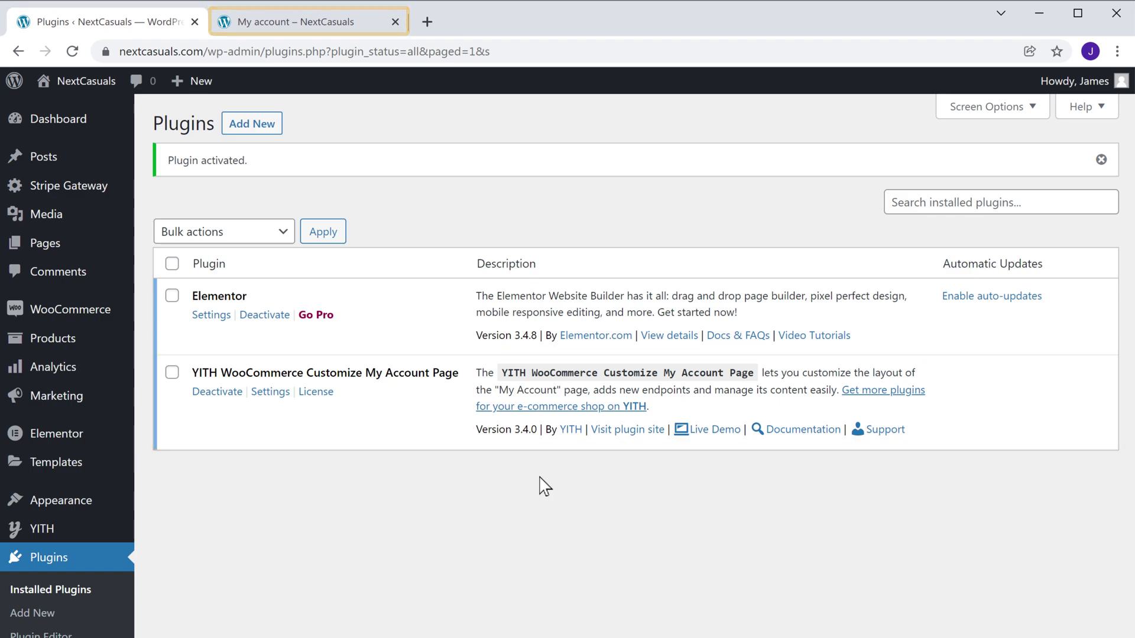
Reload the store's My account page and view its My Orders and Edit Address sections.
left_click(297, 26)
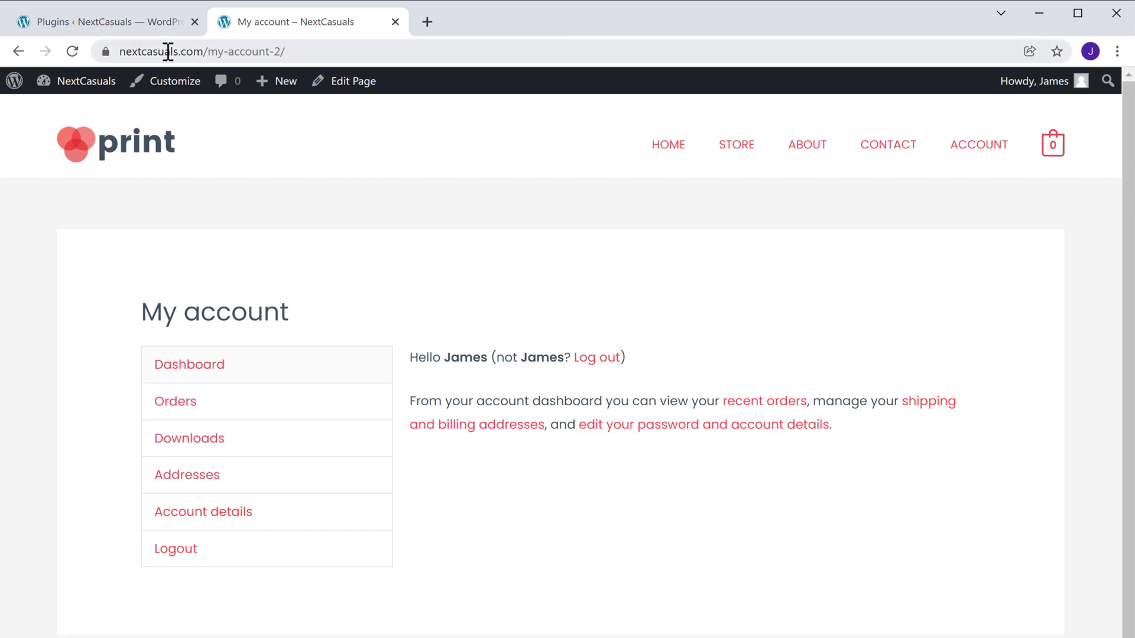
left_click(73, 57)
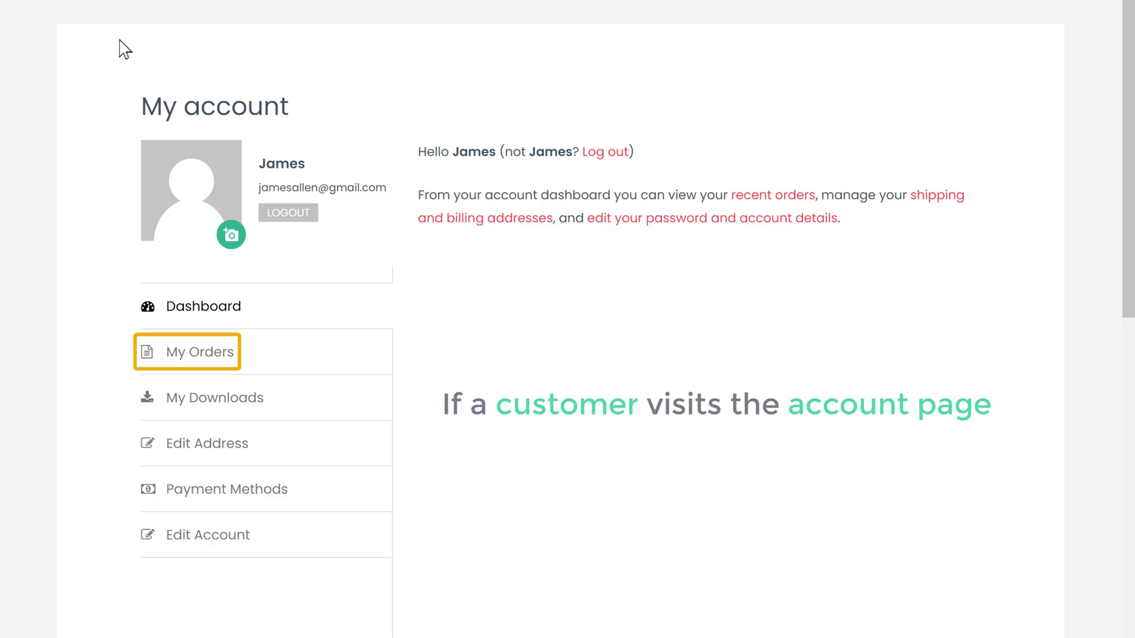
left_click(192, 368)
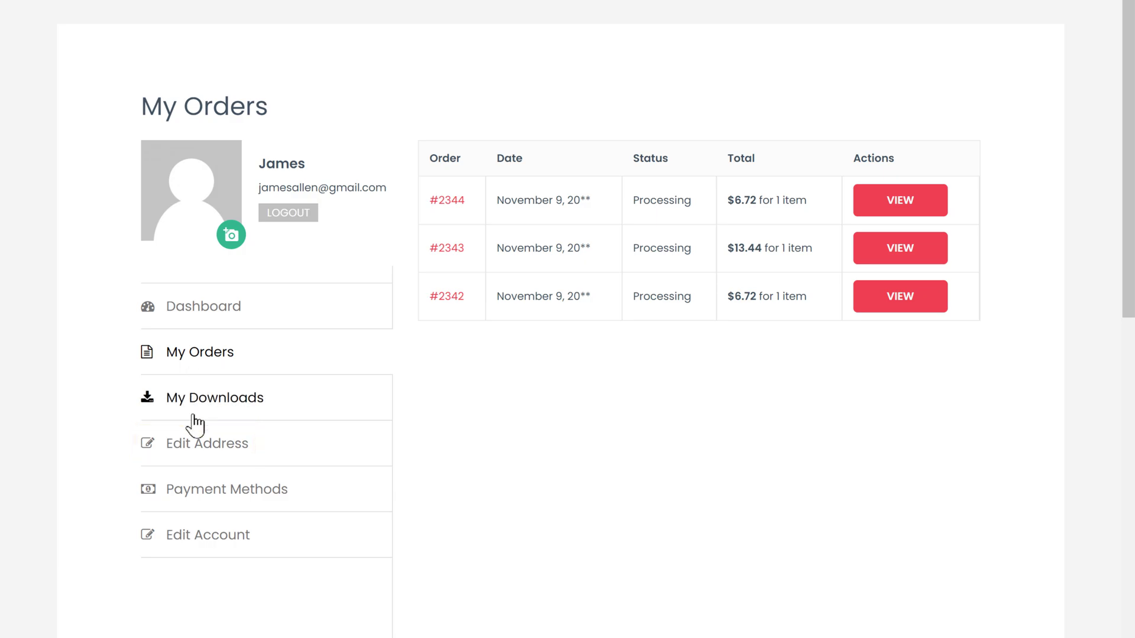
left_click(196, 455)
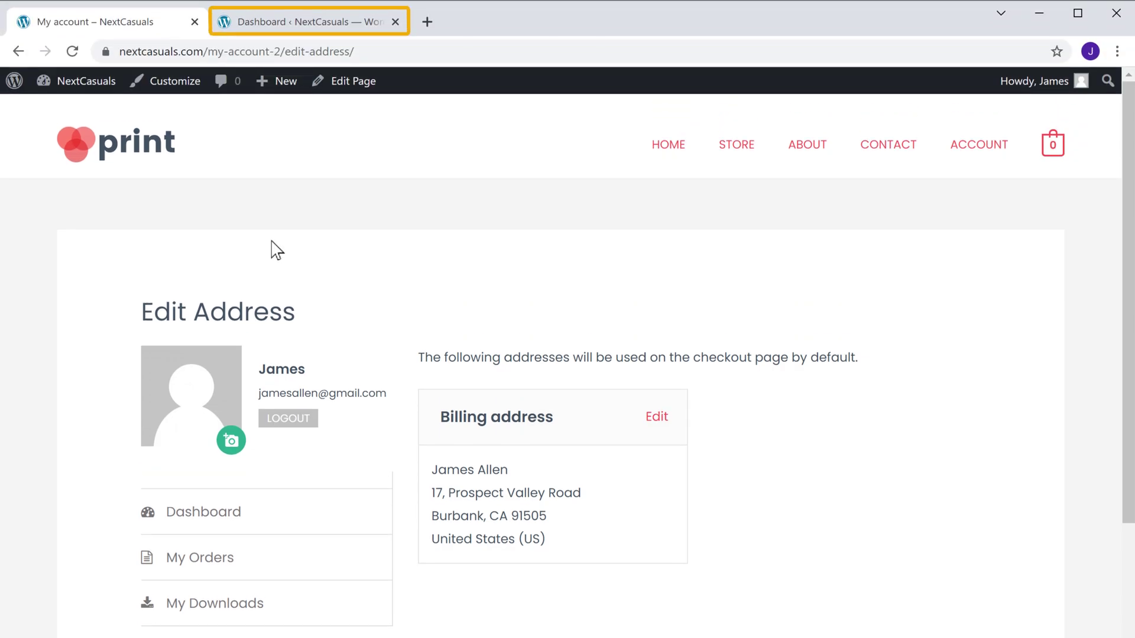
Return to the WordPress dashboard and open YITH's Customize My Account Page settings.
left_click(294, 23)
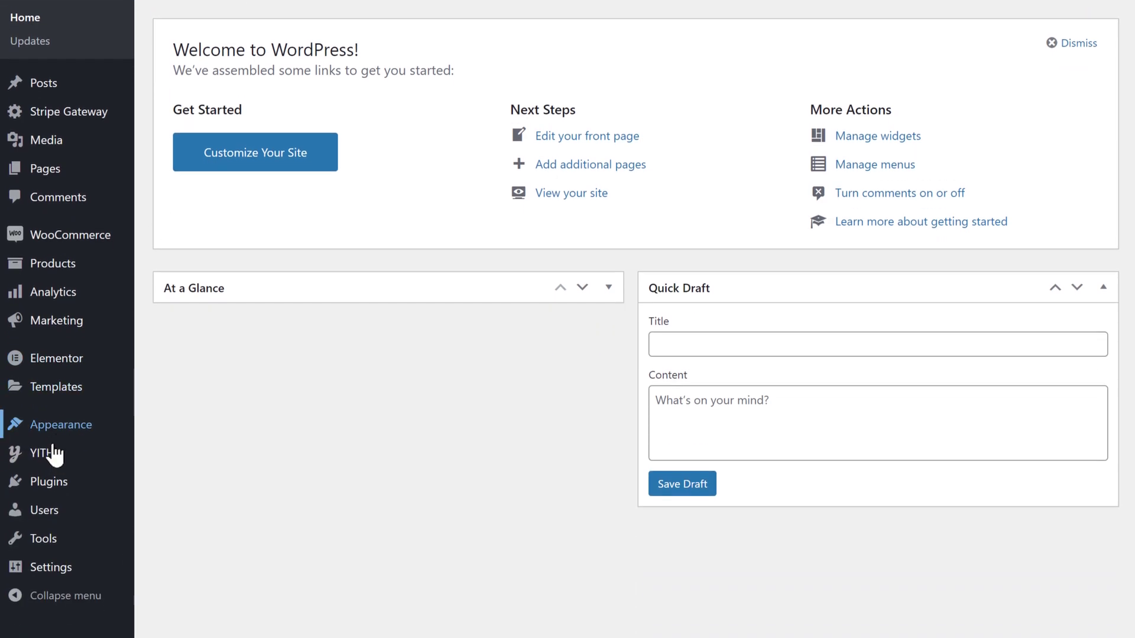
mouse_move(43, 588)
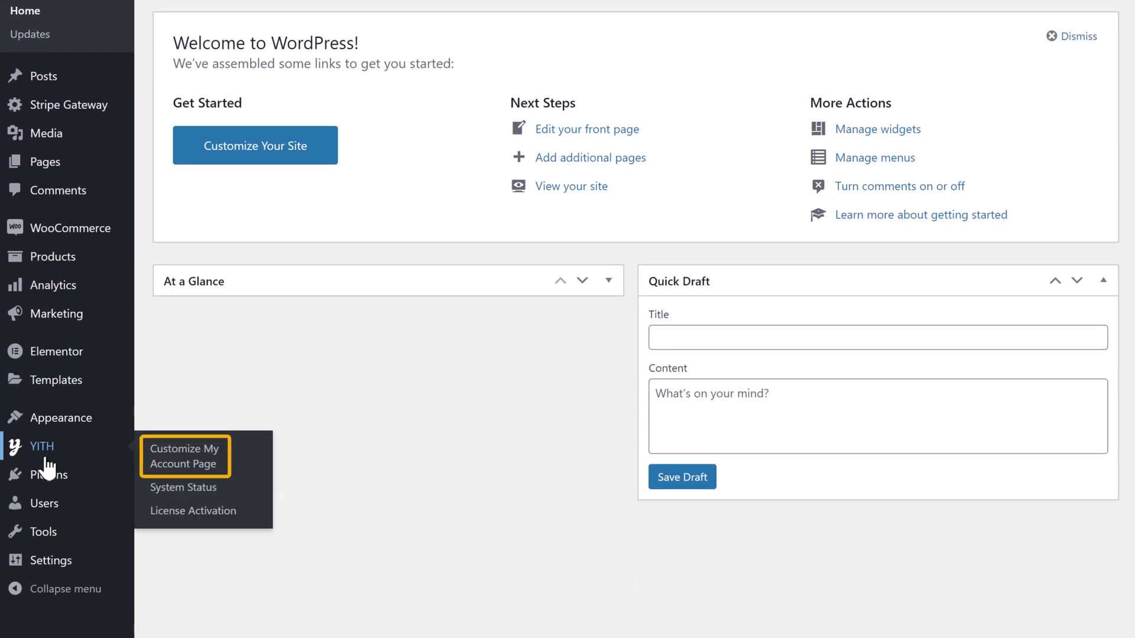
left_click(181, 470)
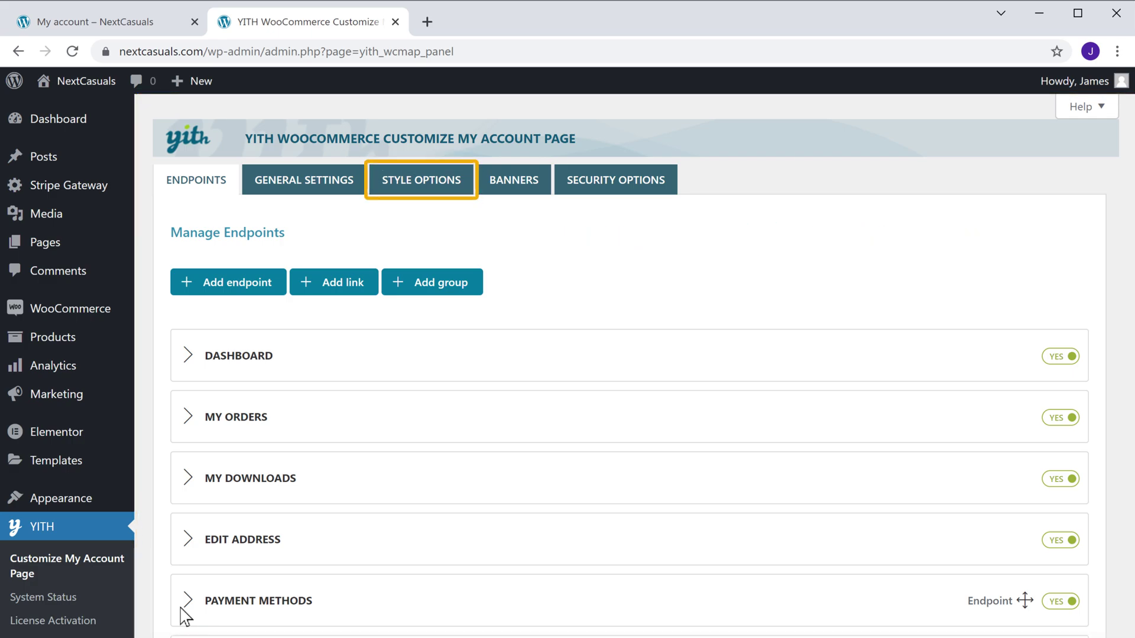
Set the account page's menu layout to Modern banners in the style options and save.
left_click(421, 195)
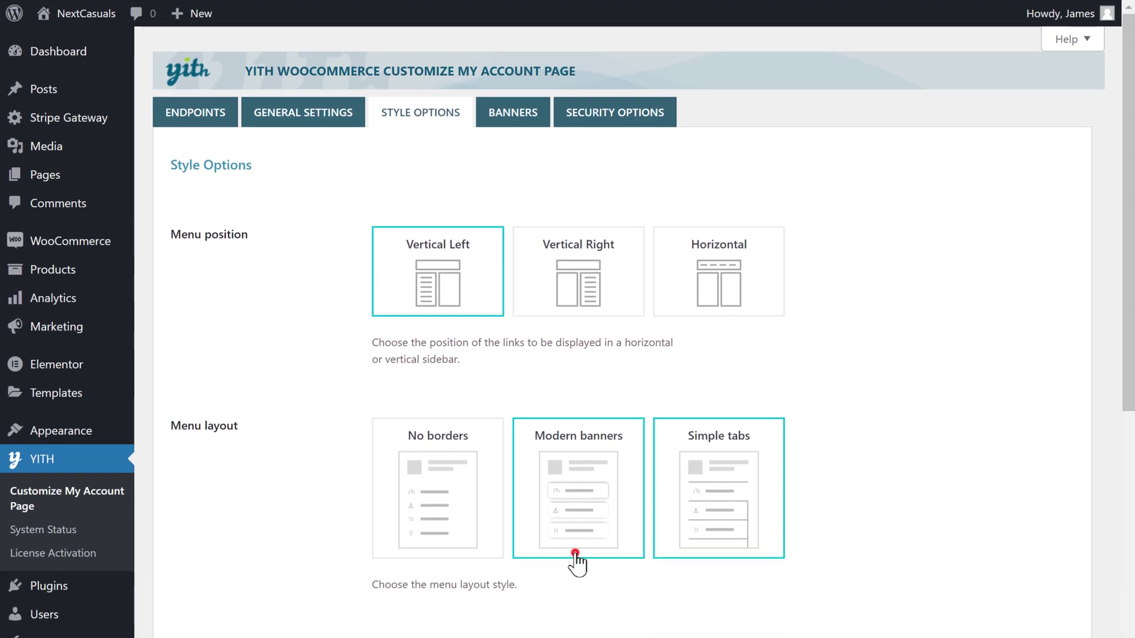
left_click(575, 555)
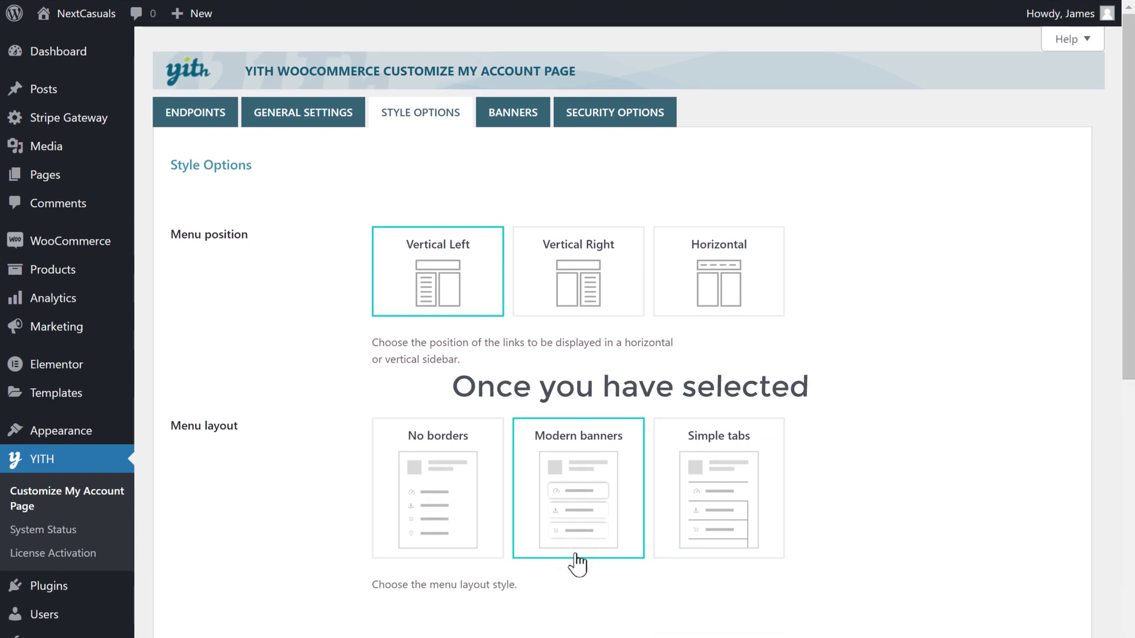
scroll(578, 562, "down", 15)
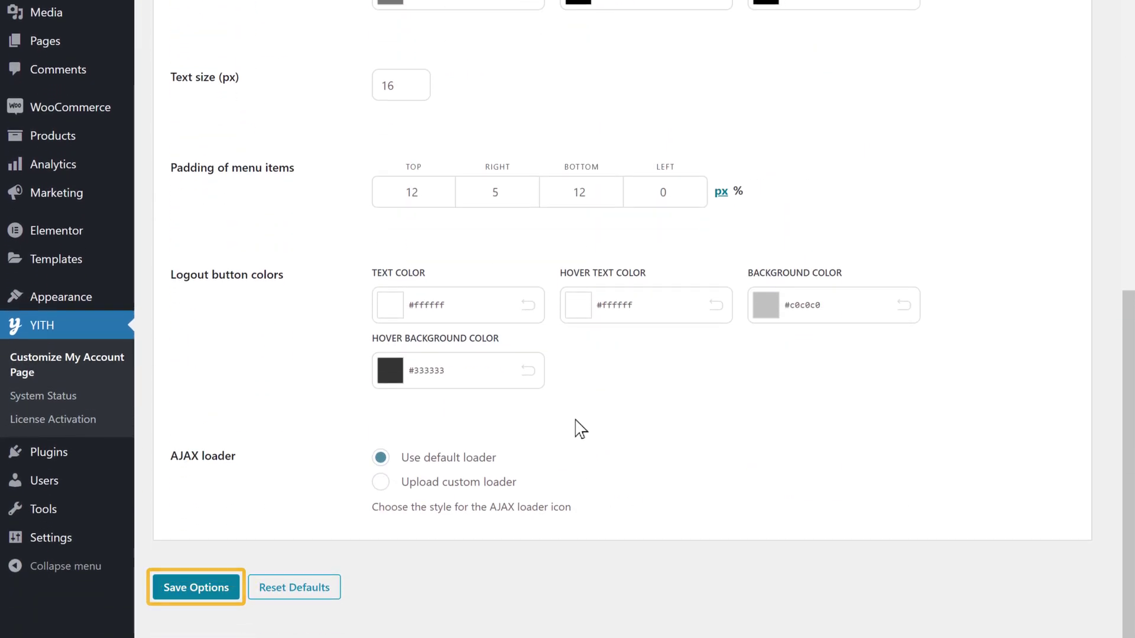
left_click(203, 598)
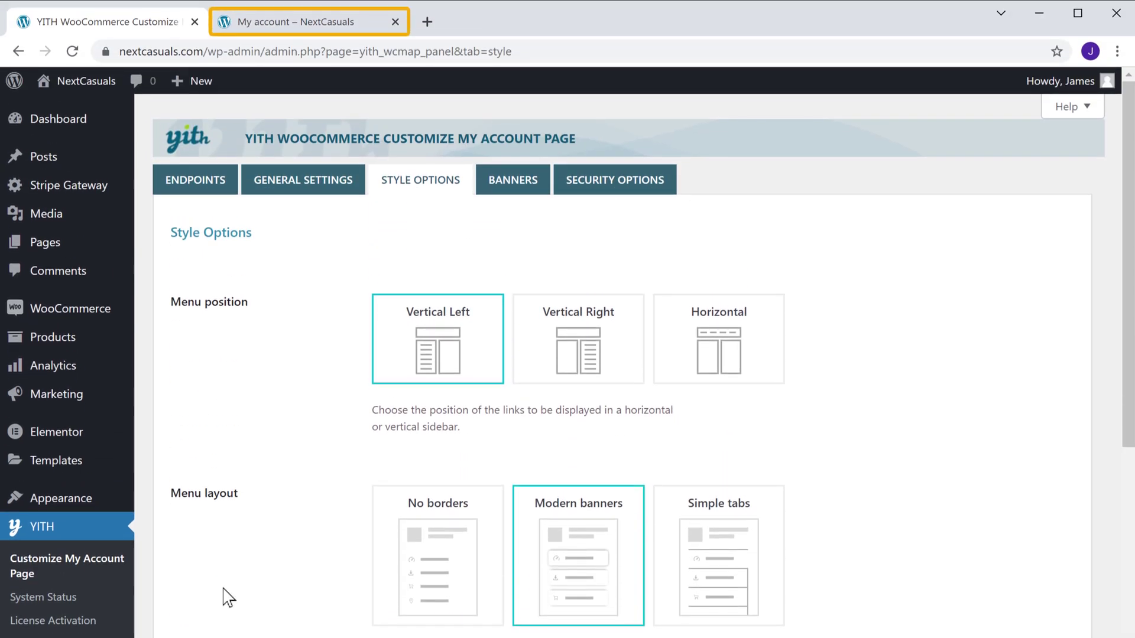
Reload the store's My account page to check the new menu layout.
left_click(290, 34)
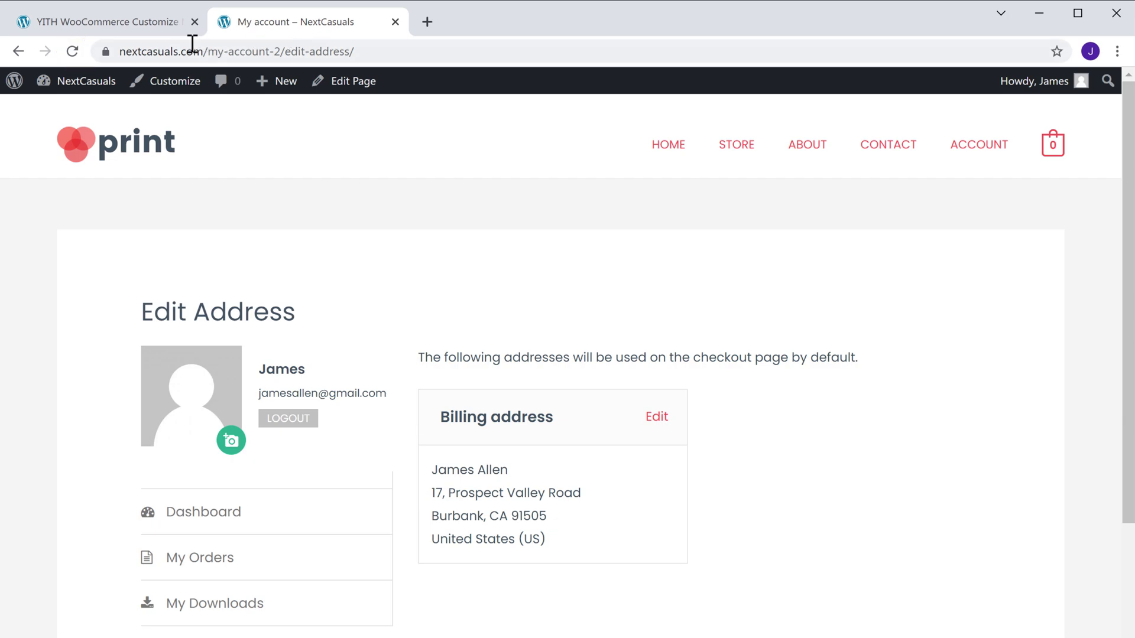
left_click(74, 56)
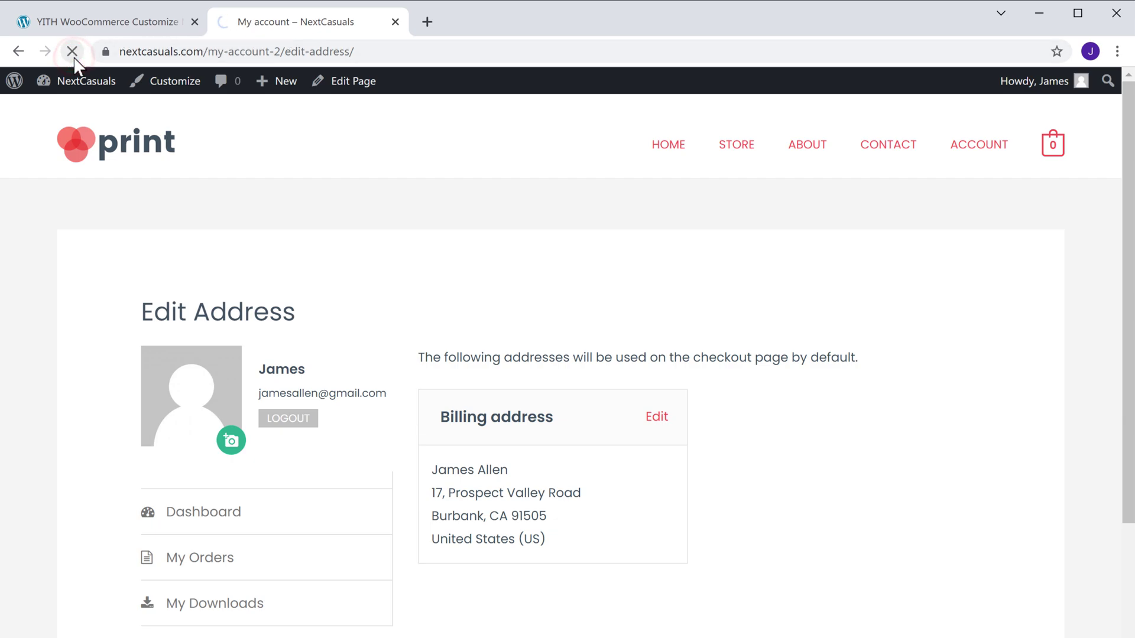
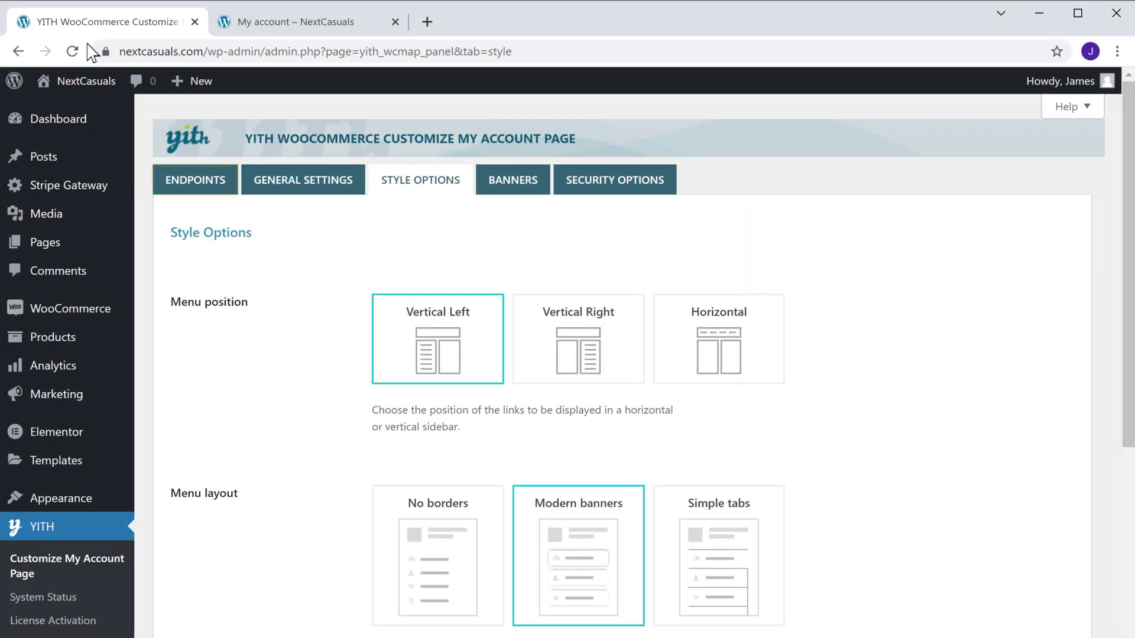
In the plugin's Dashboard endpoint, set the content to "Hello" followed by the %%customer_name%% placeholder.
left_click(191, 190)
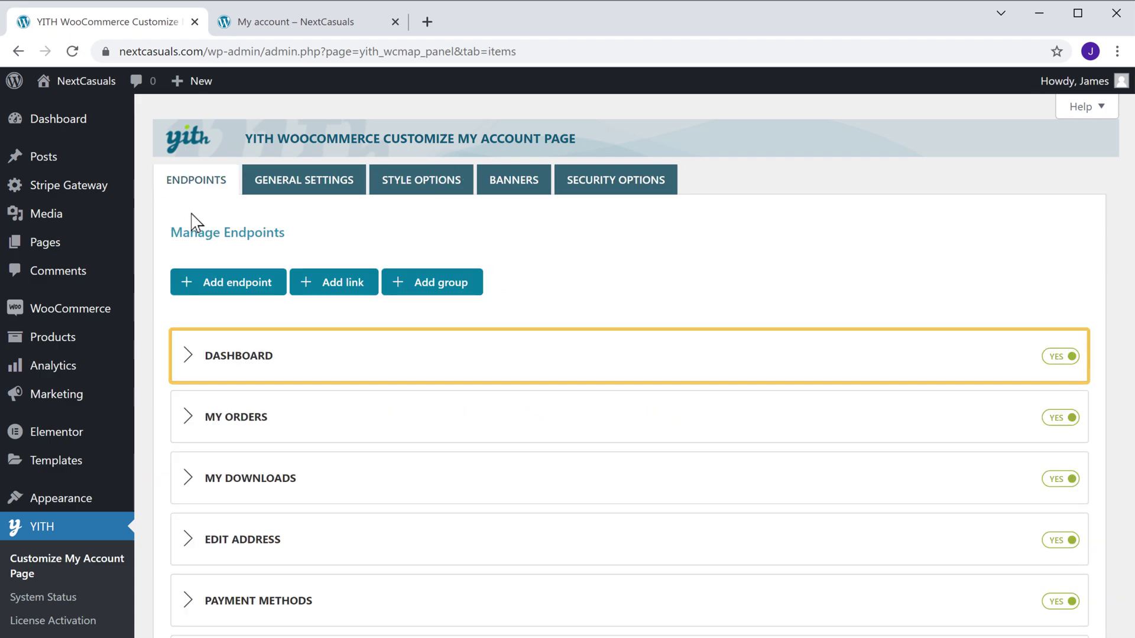
left_click(187, 365)
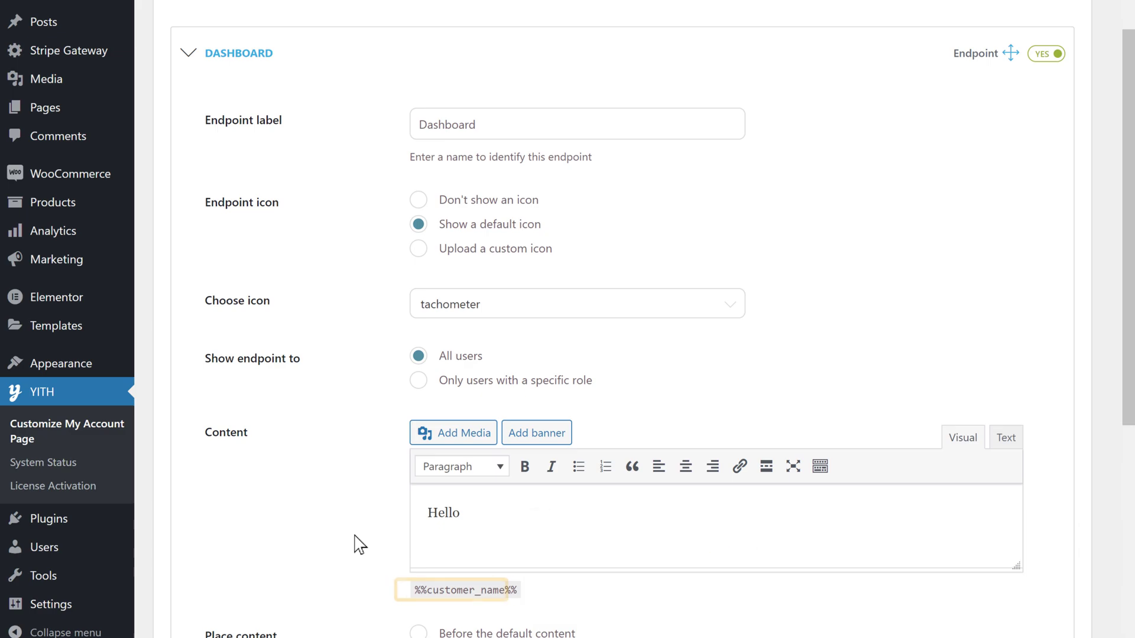
scroll(358, 543, "down", 2)
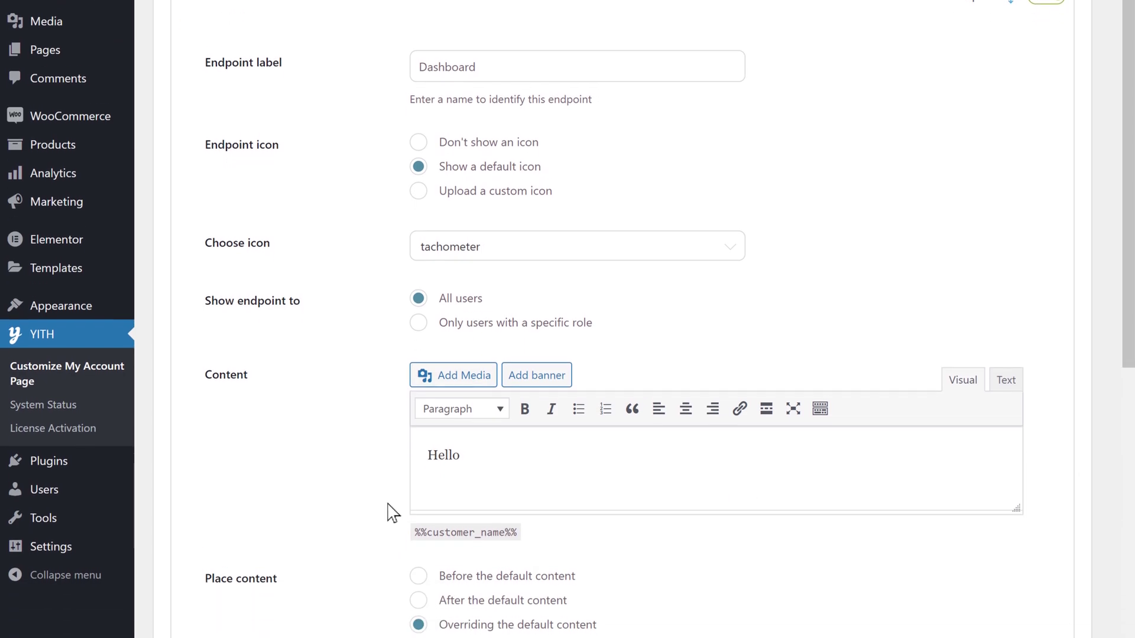
left_click_drag(417, 500, 514, 502)
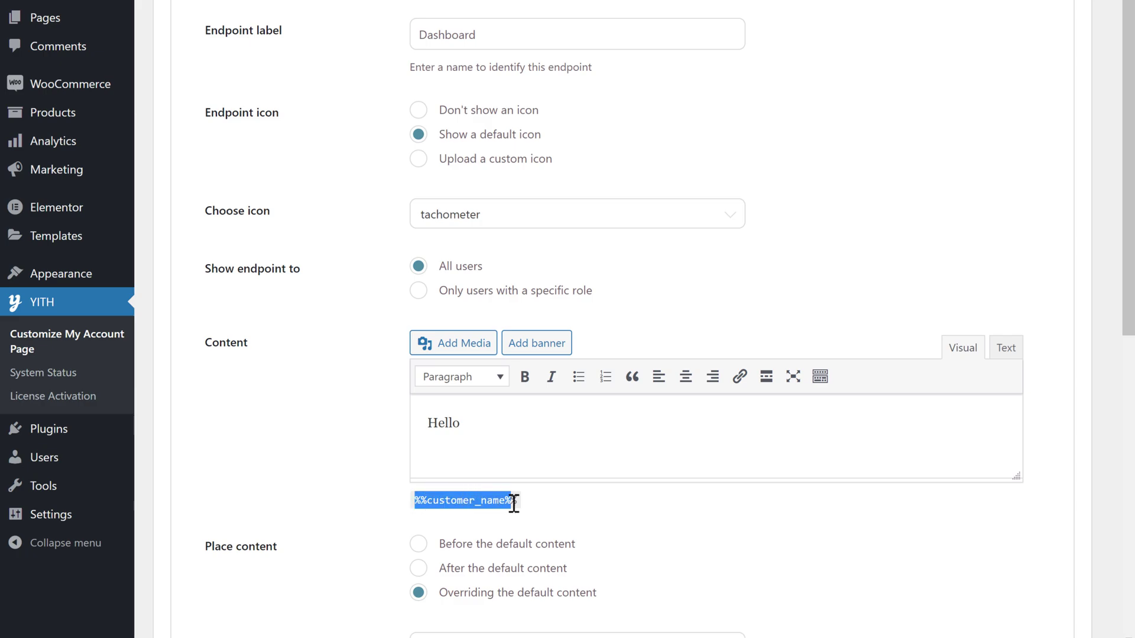
right_click(518, 502)
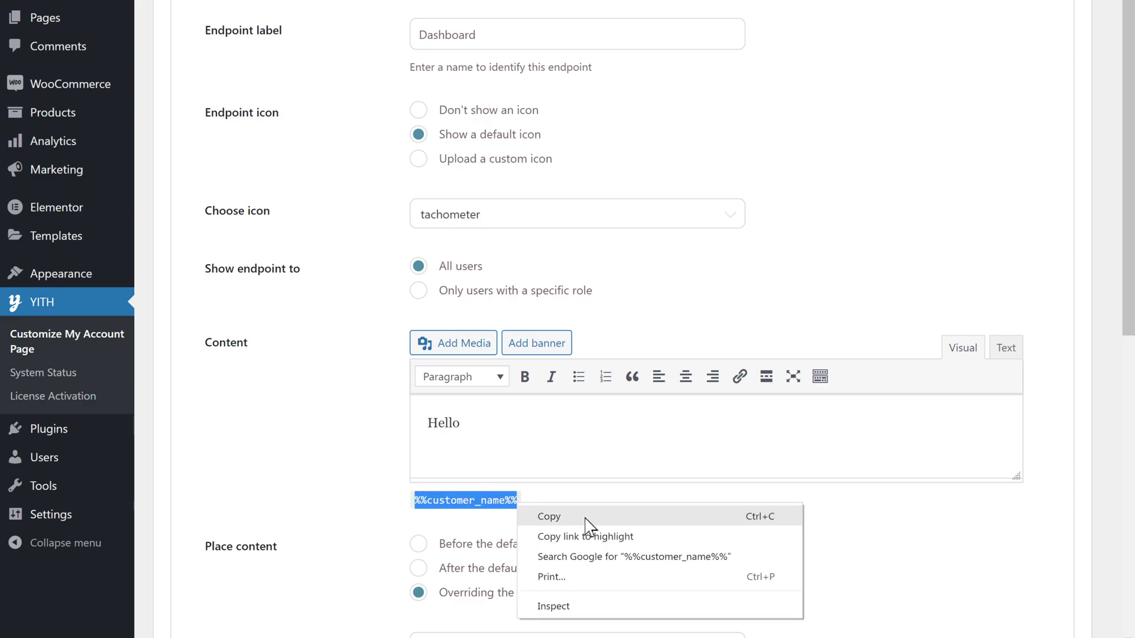
left_click(548, 517)
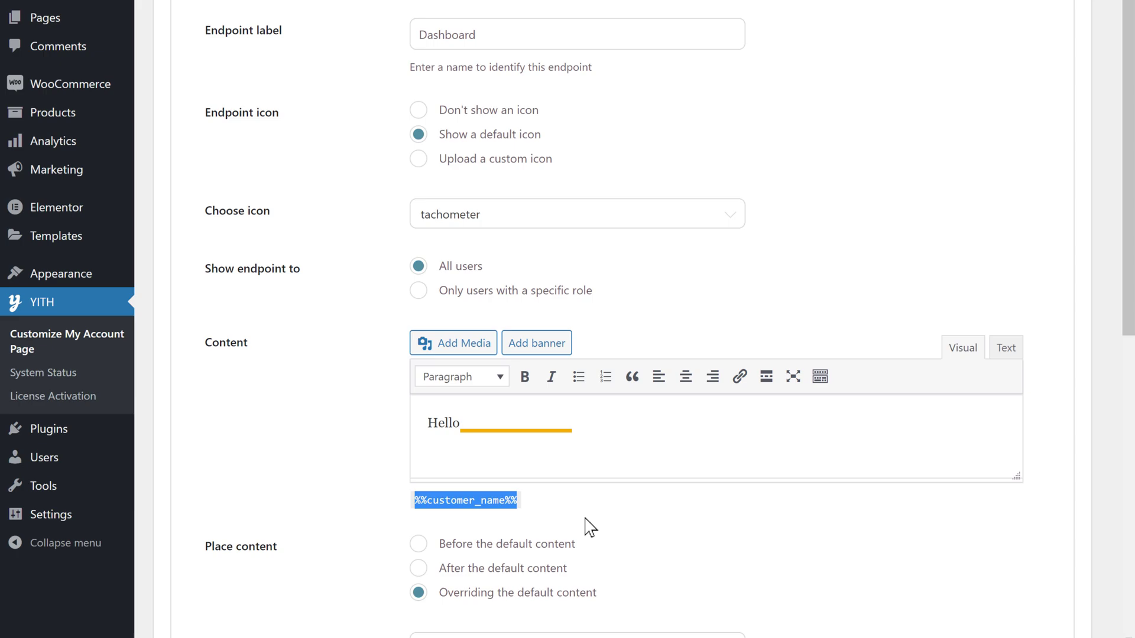
left_click(589, 526)
right_click(485, 422)
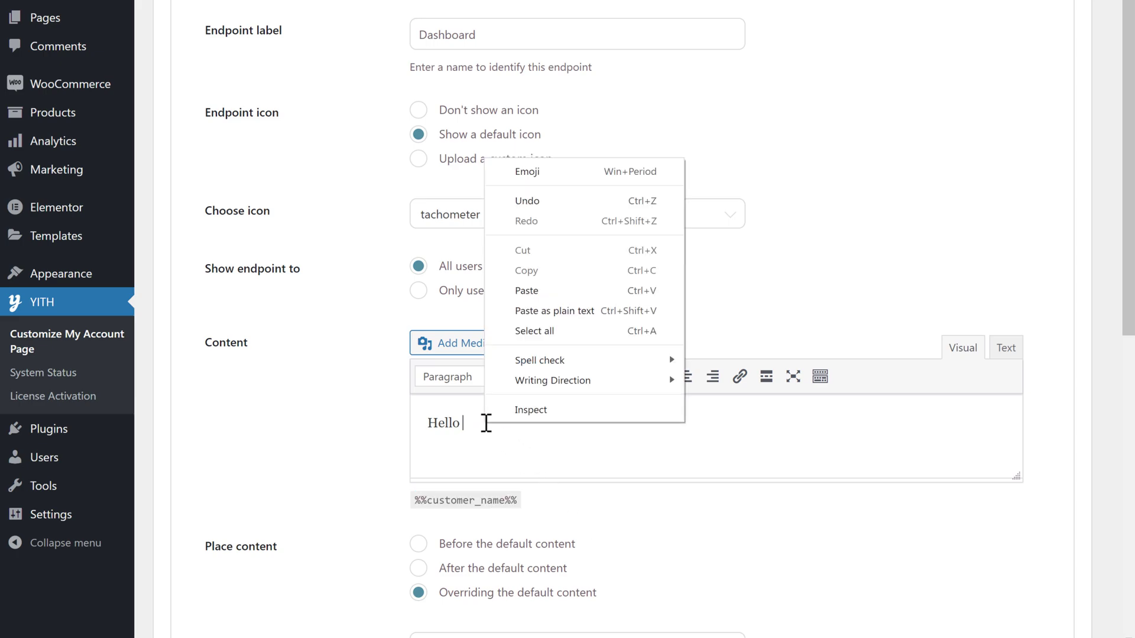
left_click(554, 296)
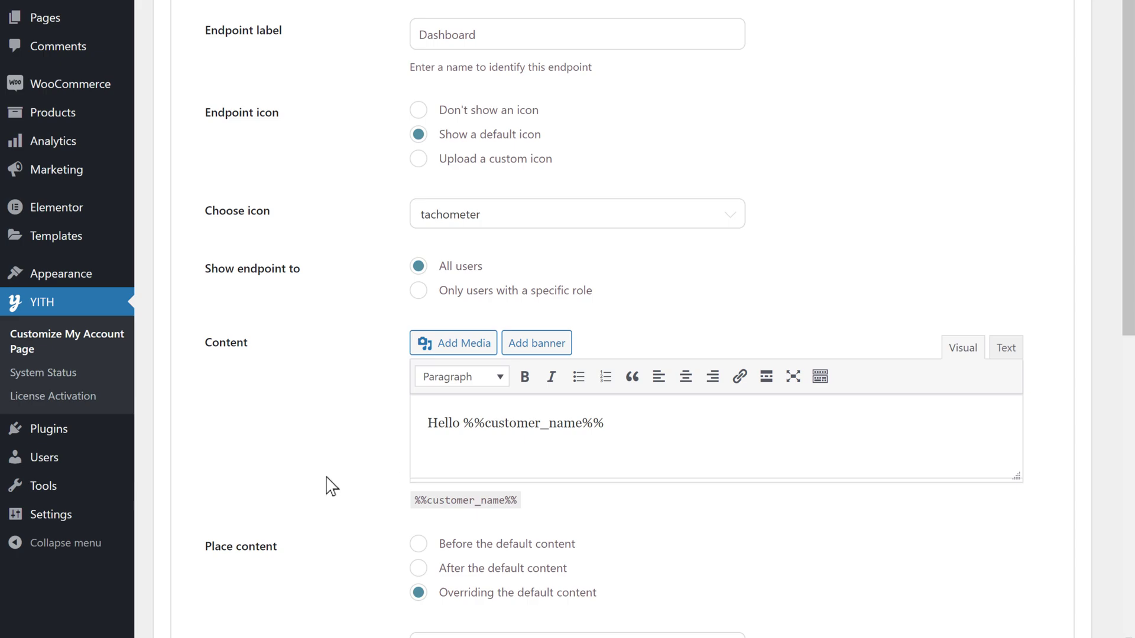
Add "We value our customer more than anything and your satisfication is what we aim for! Thank you for visiting us!" below the greeting and save.
type("We value our customer more than")
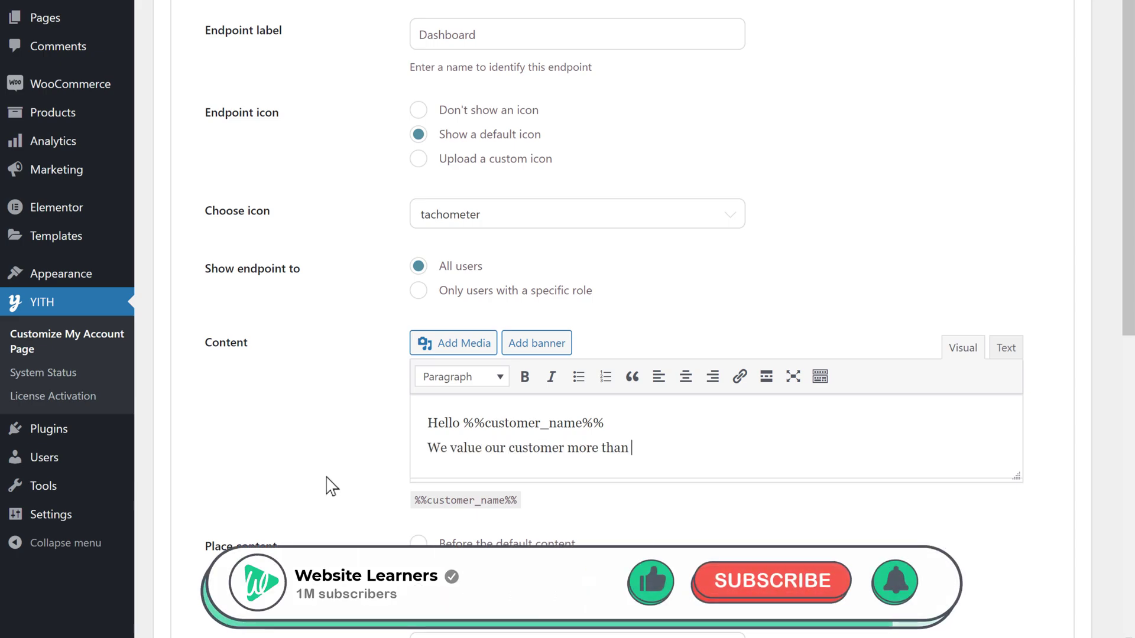
type(" anything and your satisfication")
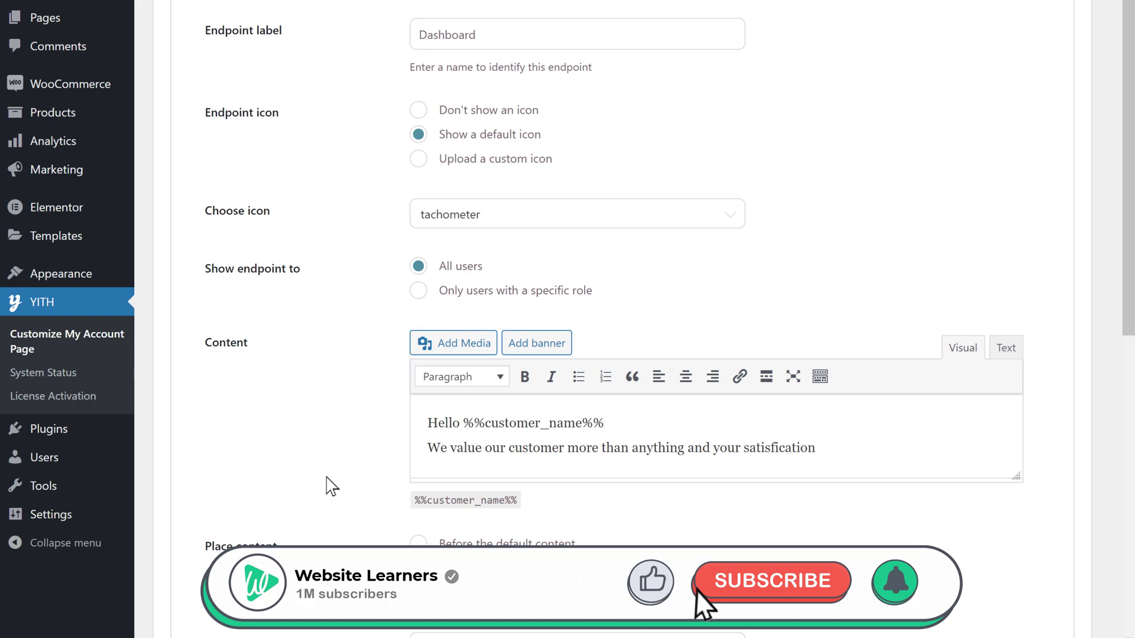
type(" is what we aim for!")
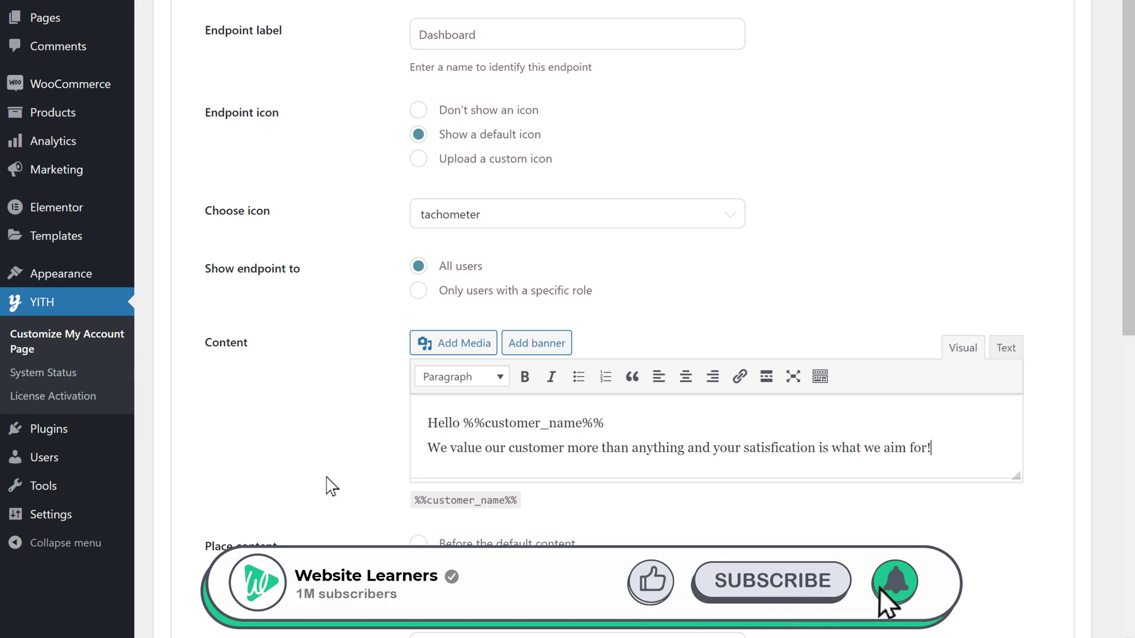
type(" Thank you for visiting us!")
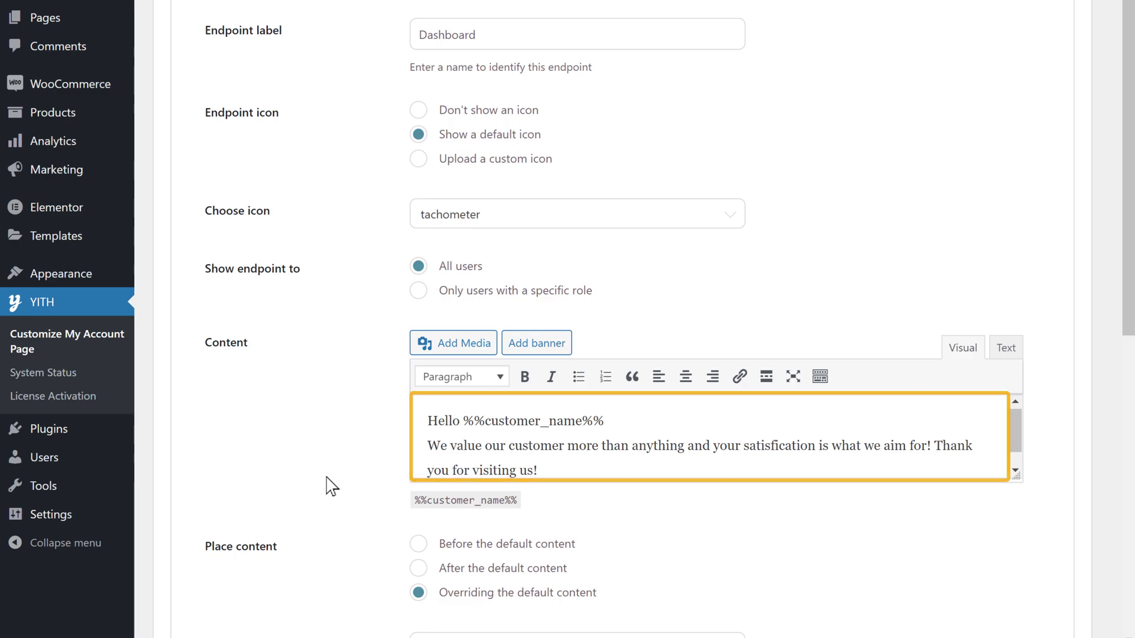
scroll(327, 477, "down", 2)
scroll(331, 486, "down", 3)
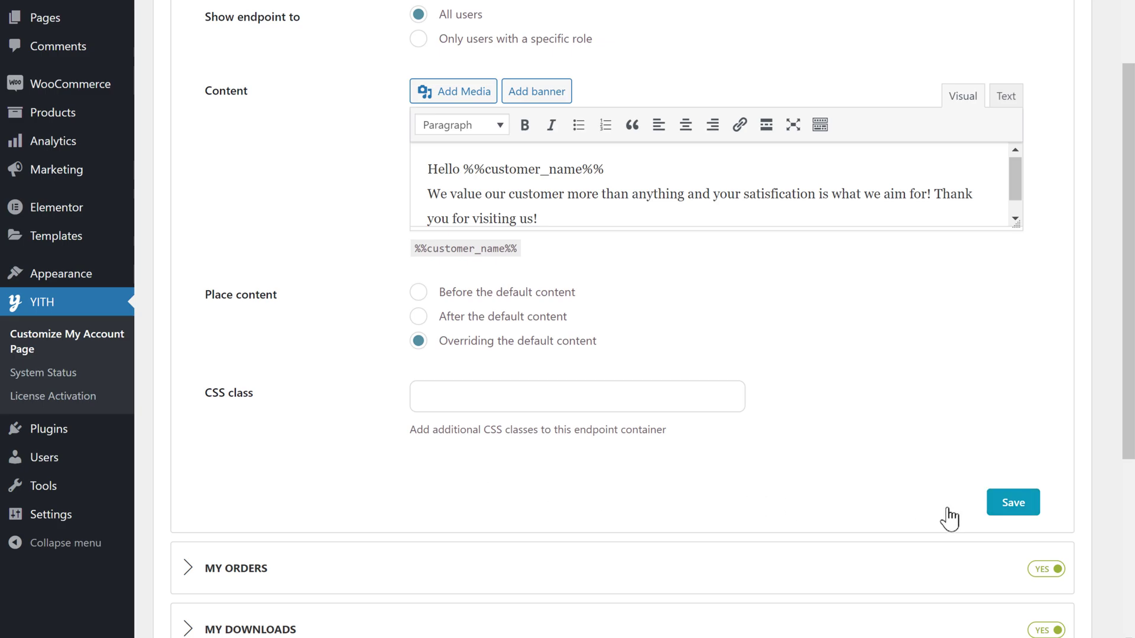
left_click(1013, 509)
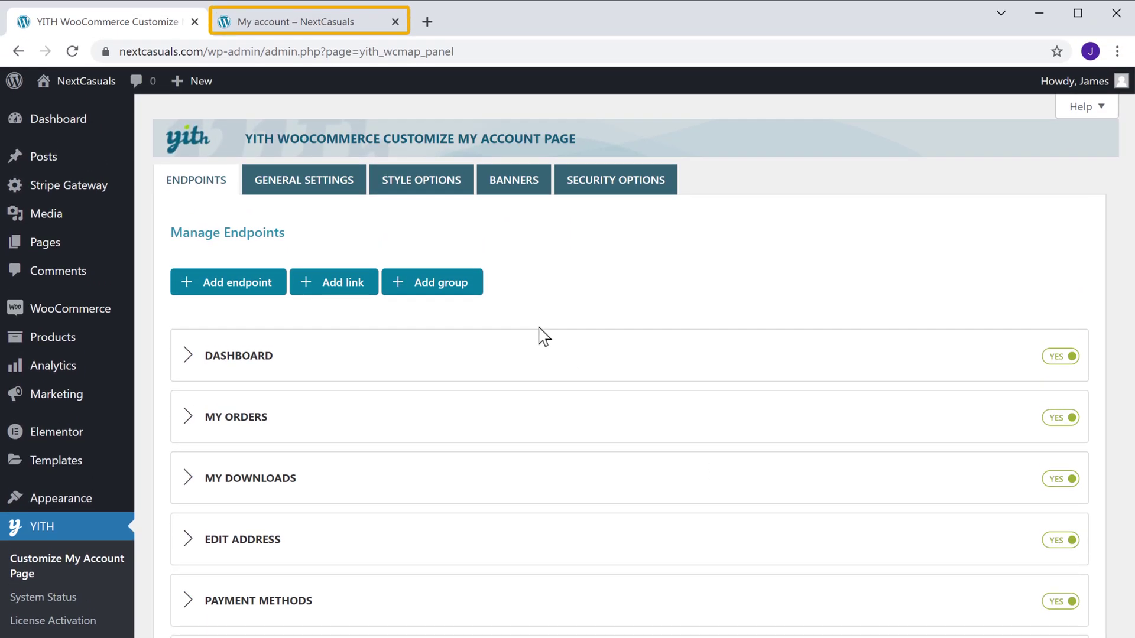
Reload the store's My account page to check the dashboard message, and return to the plugin's endpoint settings.
left_click(297, 33)
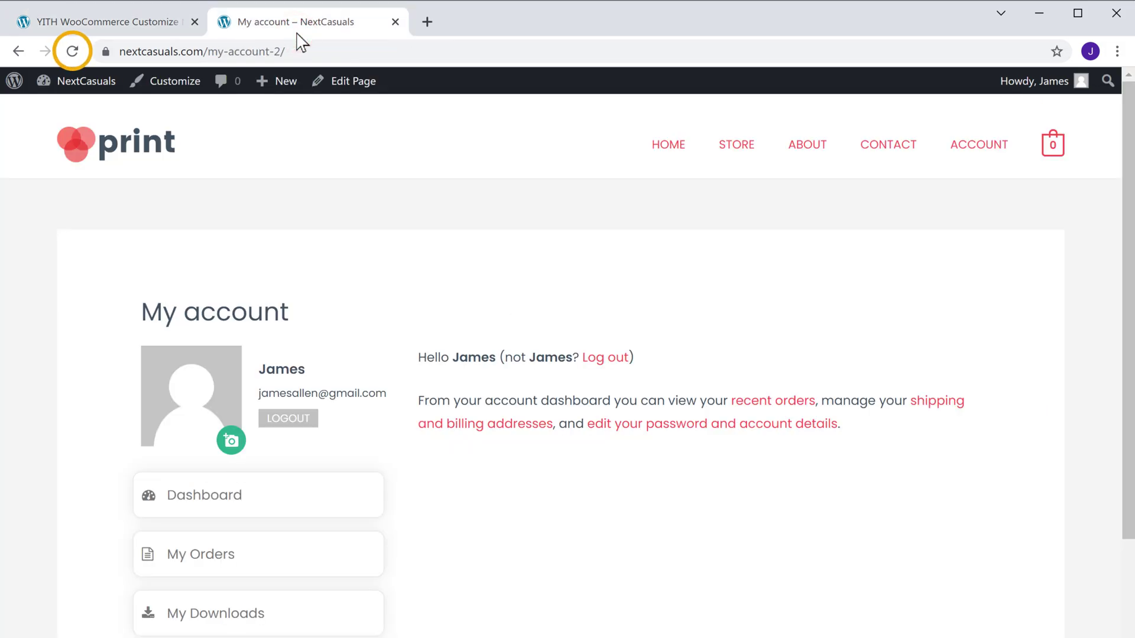
left_click(74, 59)
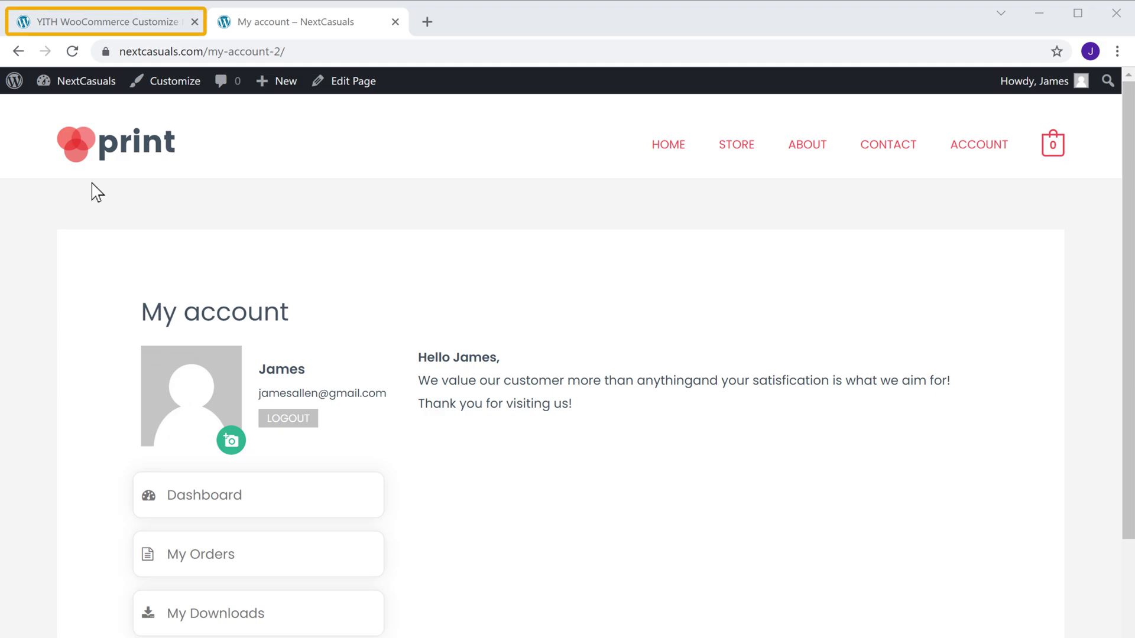
left_click(86, 27)
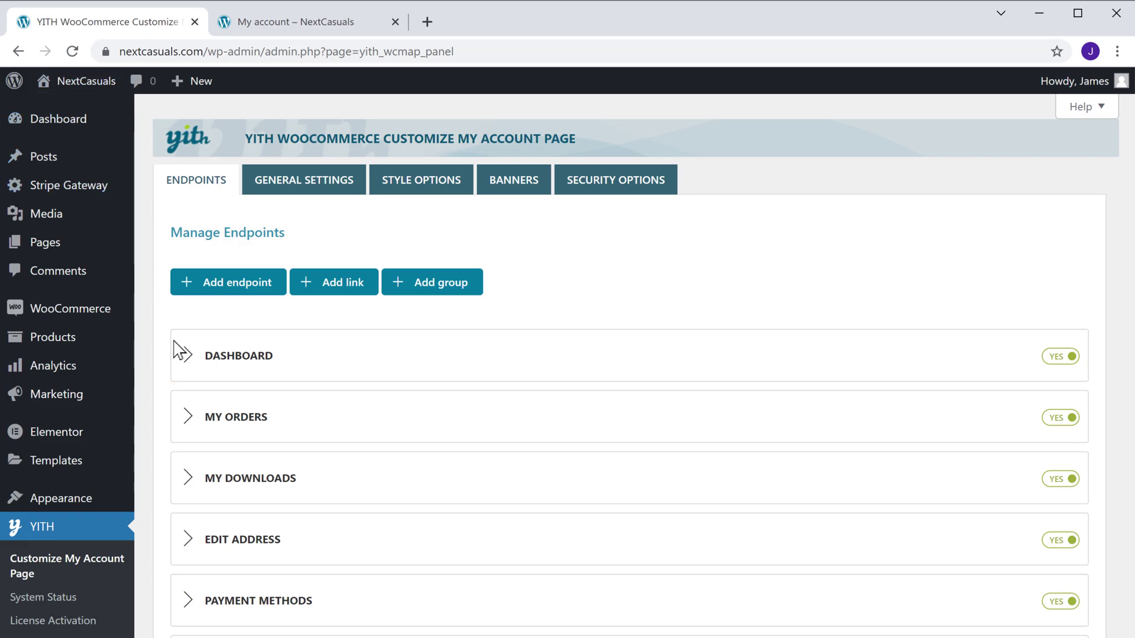
Insert the Downloads, Orders and Payment methods banners into the Dashboard endpoint's content.
left_click(184, 373)
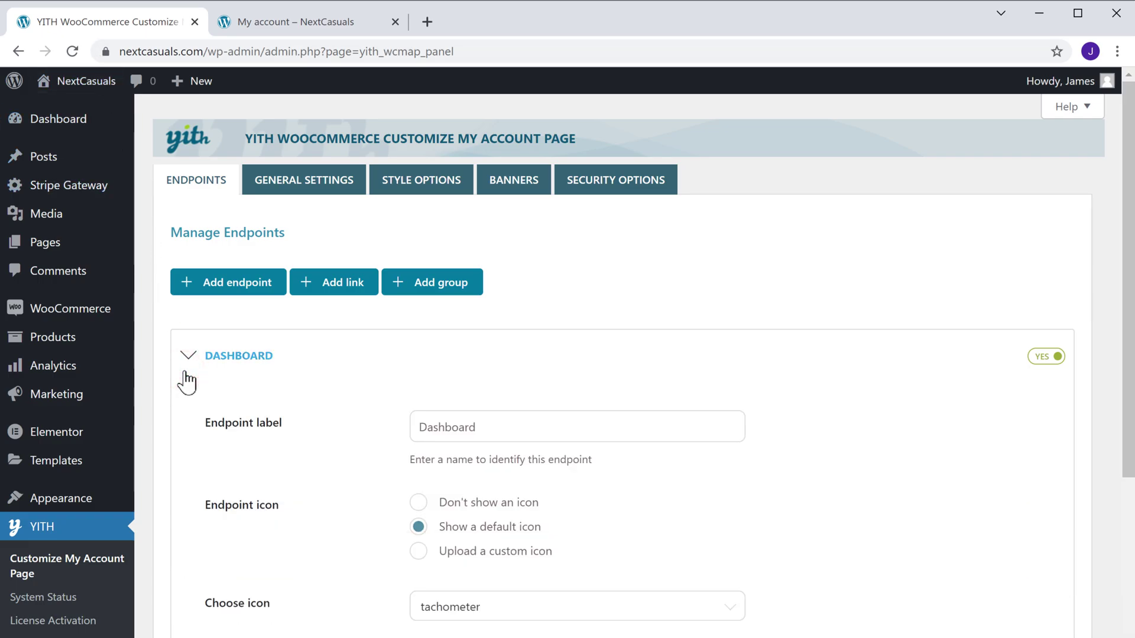
scroll(190, 380, "down", 5)
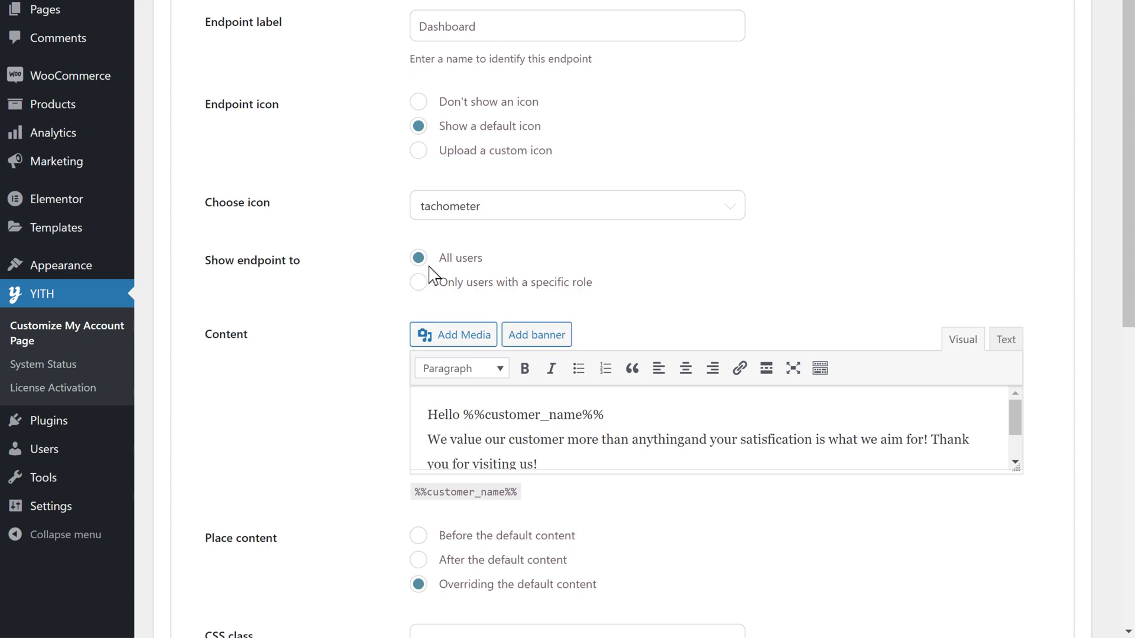
left_click(539, 349)
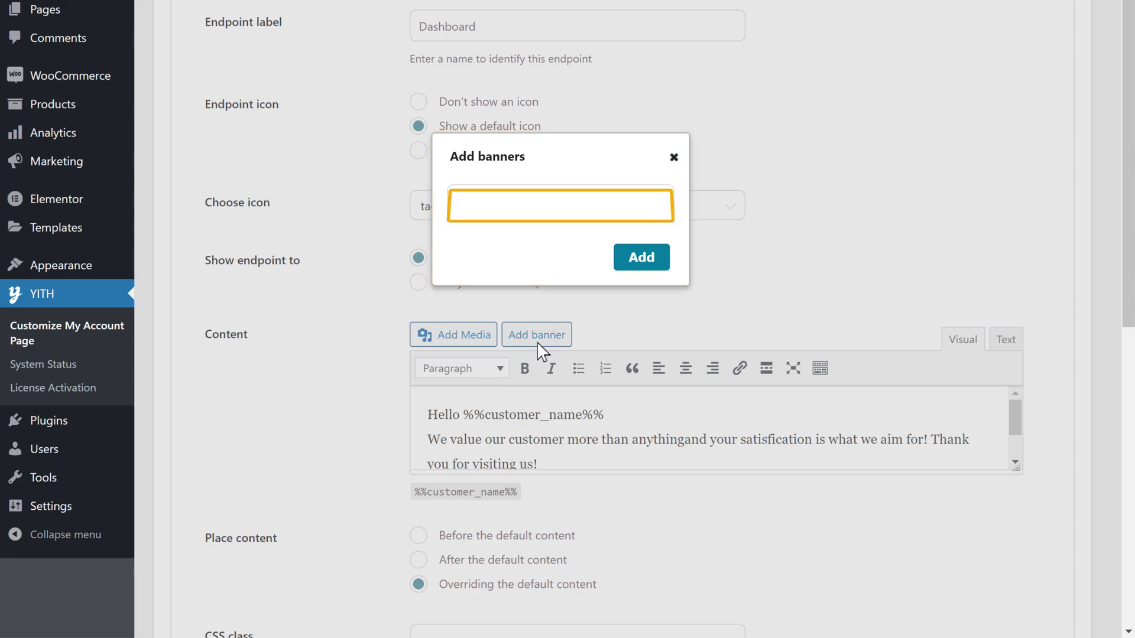
left_click(463, 201)
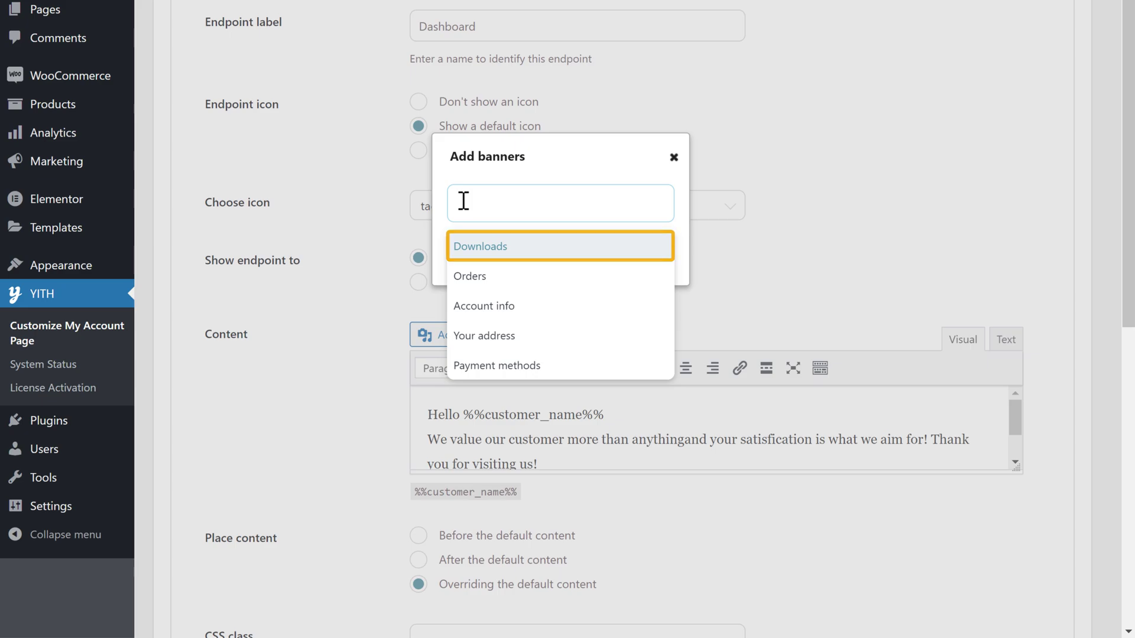
left_click(512, 254)
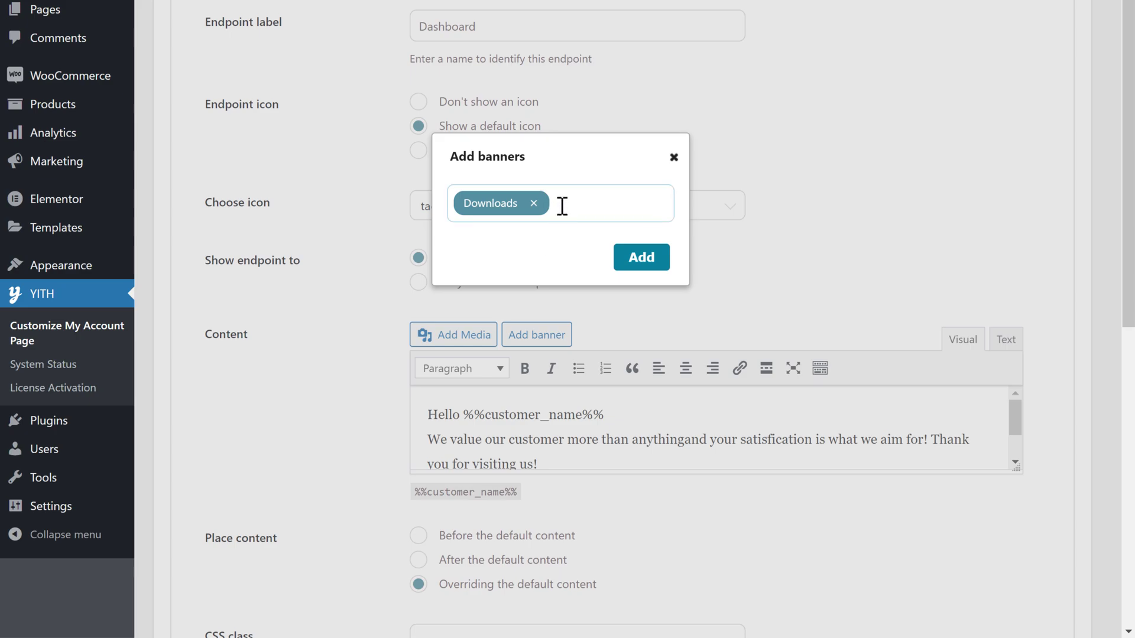
left_click(562, 206)
left_click(506, 283)
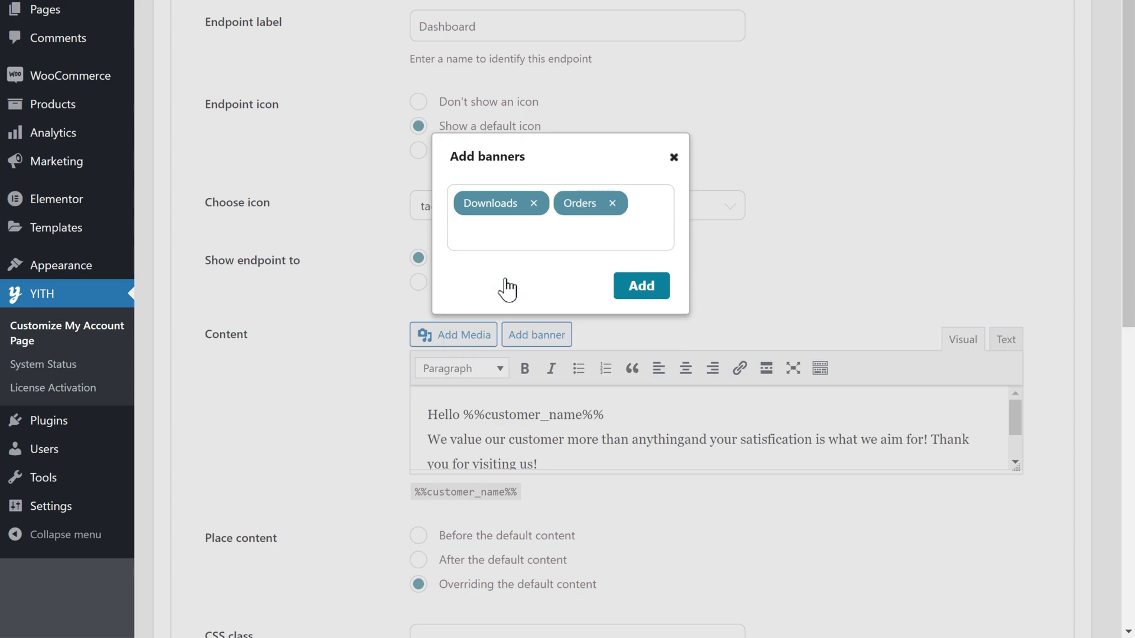
left_click(477, 236)
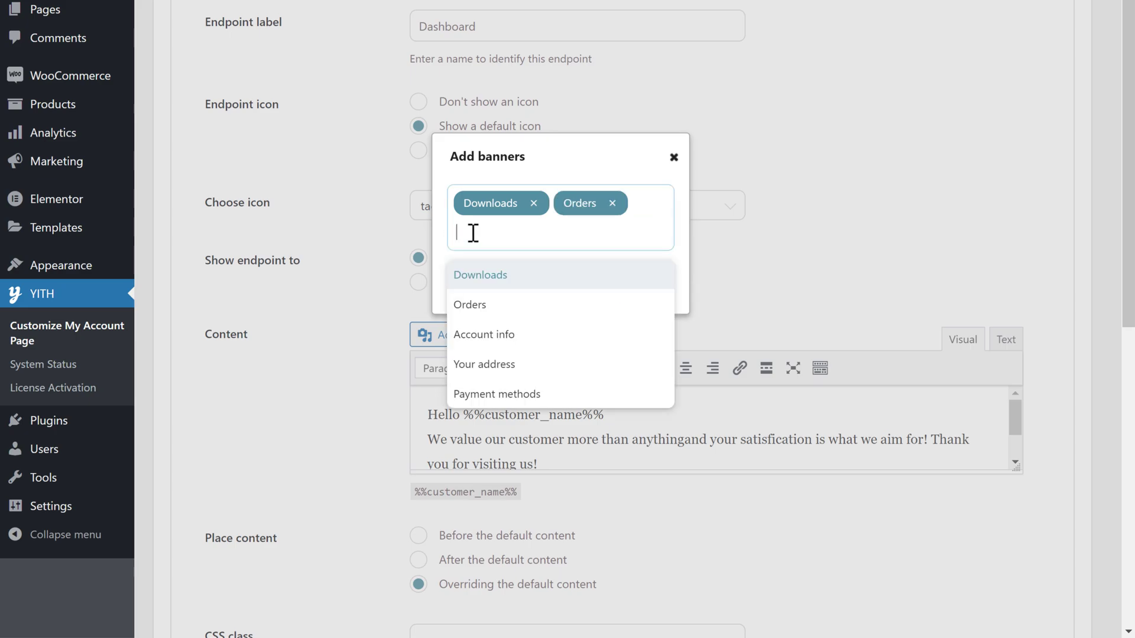
left_click(552, 394)
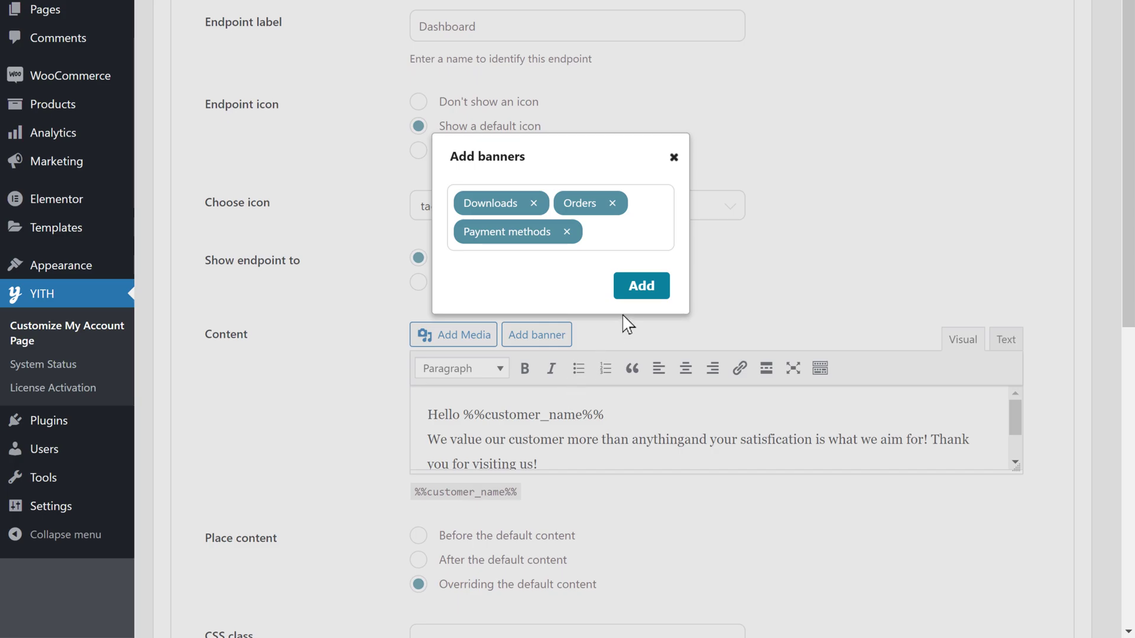
left_click(642, 287)
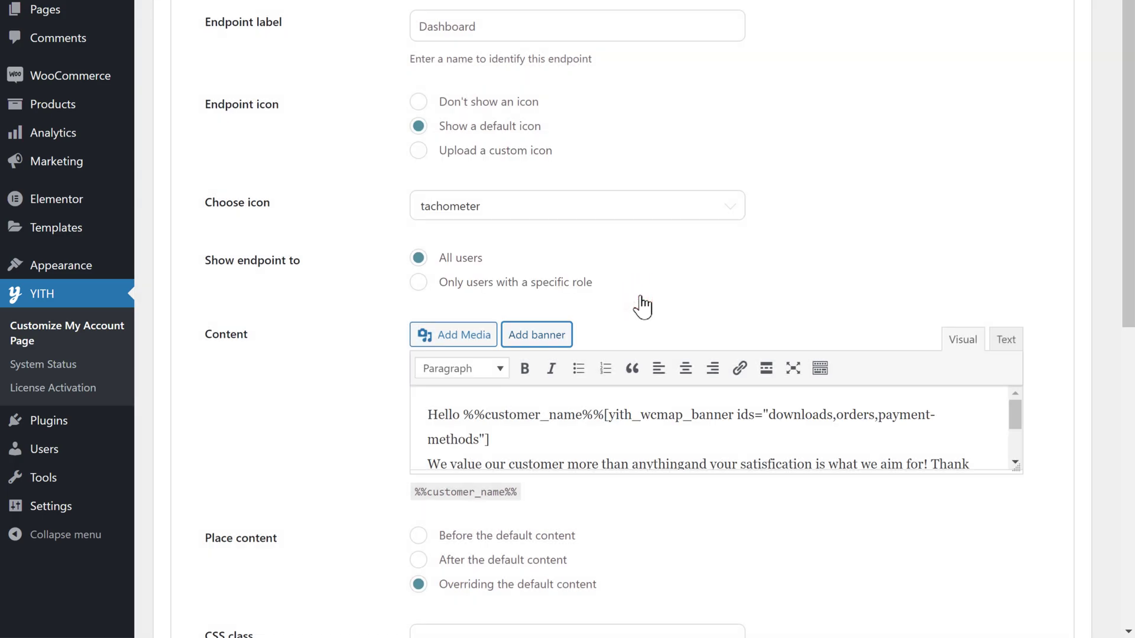
Save the Dashboard endpoint and switch to the store's My account page to check the banners.
scroll(641, 303, "down", 5)
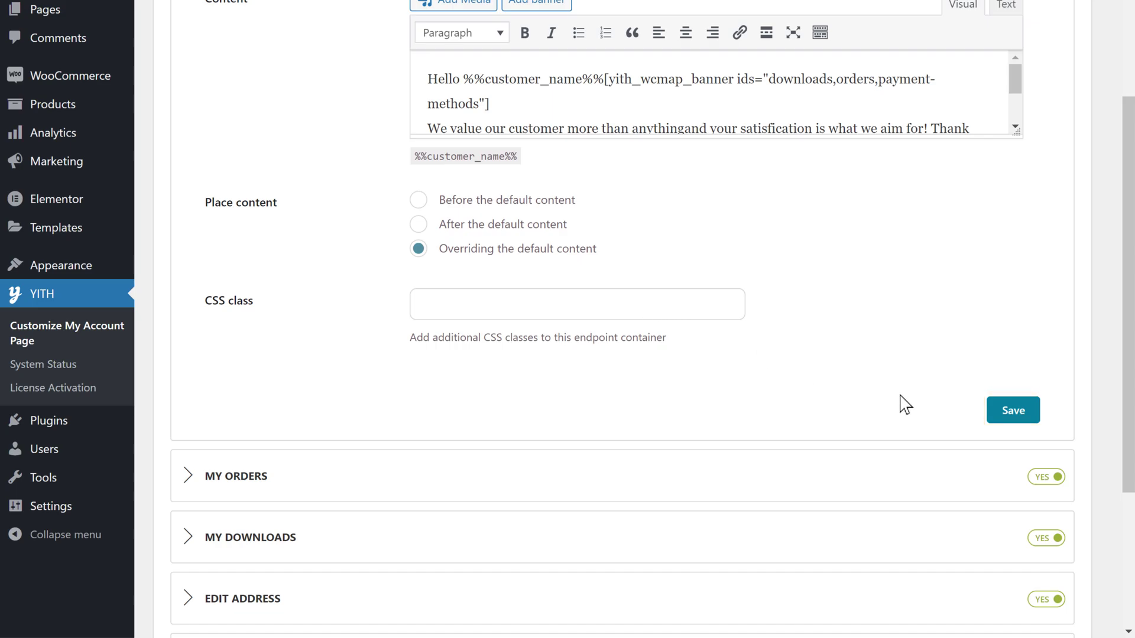
left_click(1012, 410)
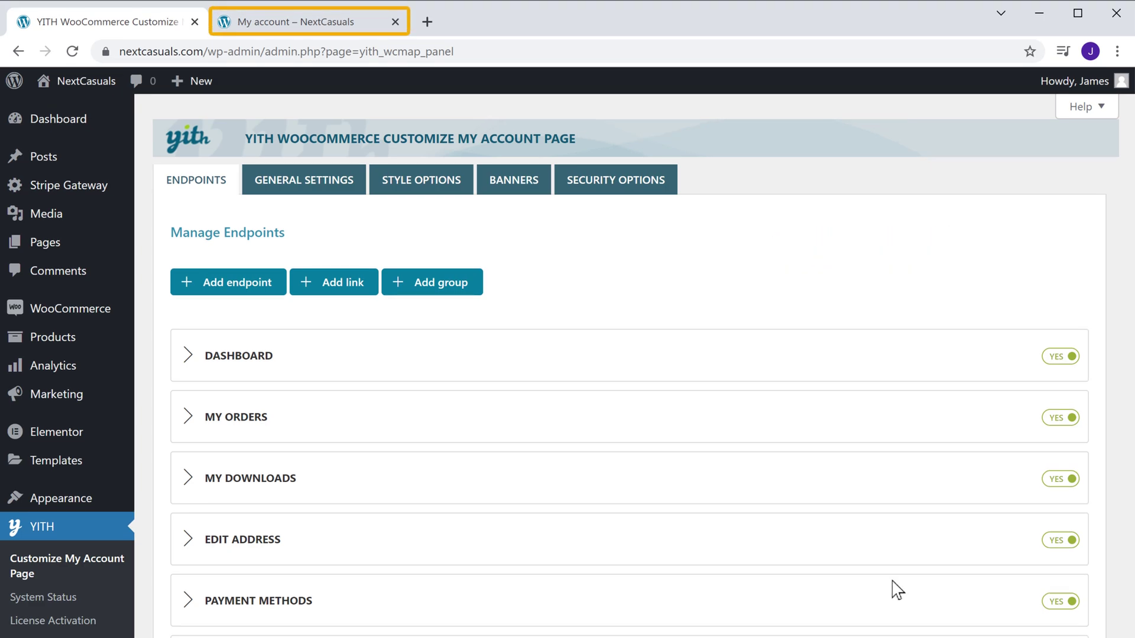
left_click(298, 23)
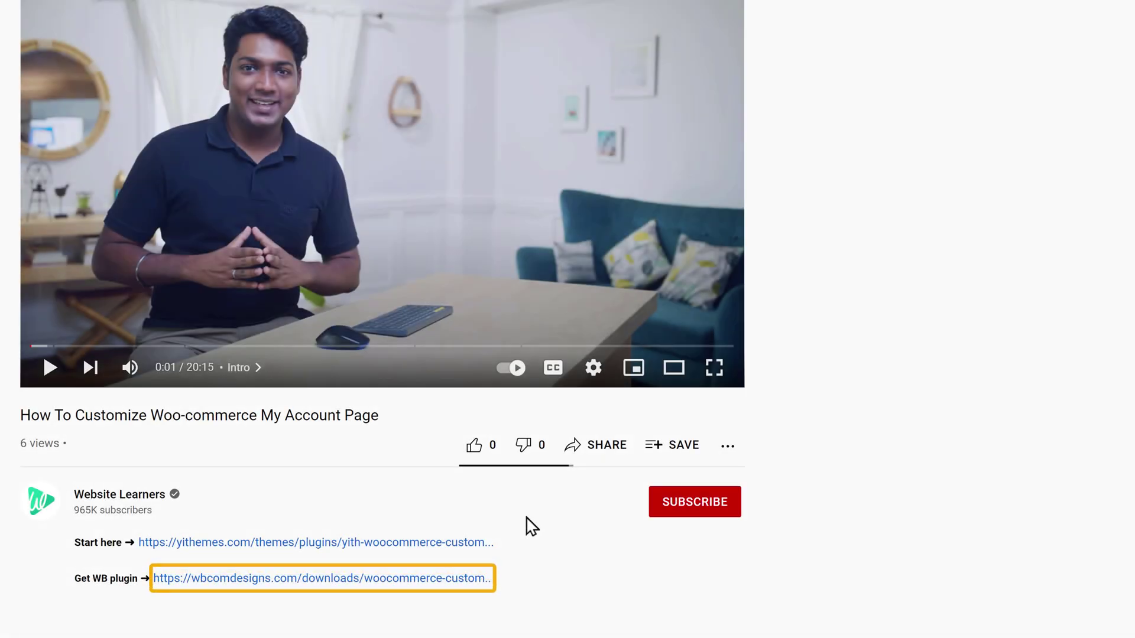
Check out Wbcom Designs' free WooCommerce Custom My Account Page plugin, filling in the customer's personal details, username and account password and accepting both agreements.
left_click(292, 580)
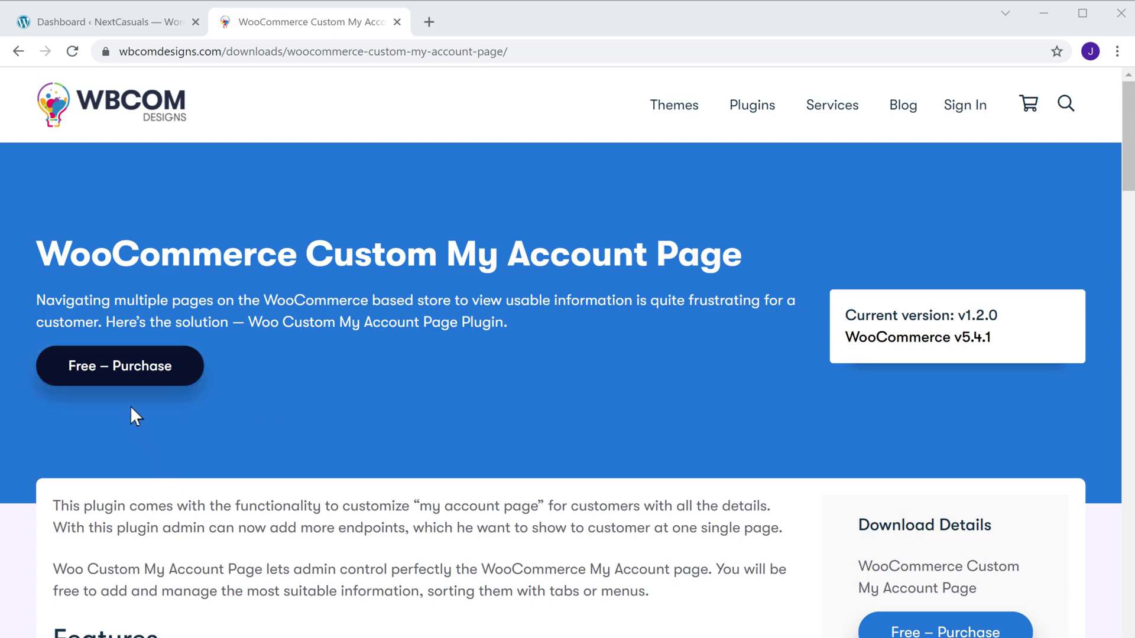
left_click(119, 381)
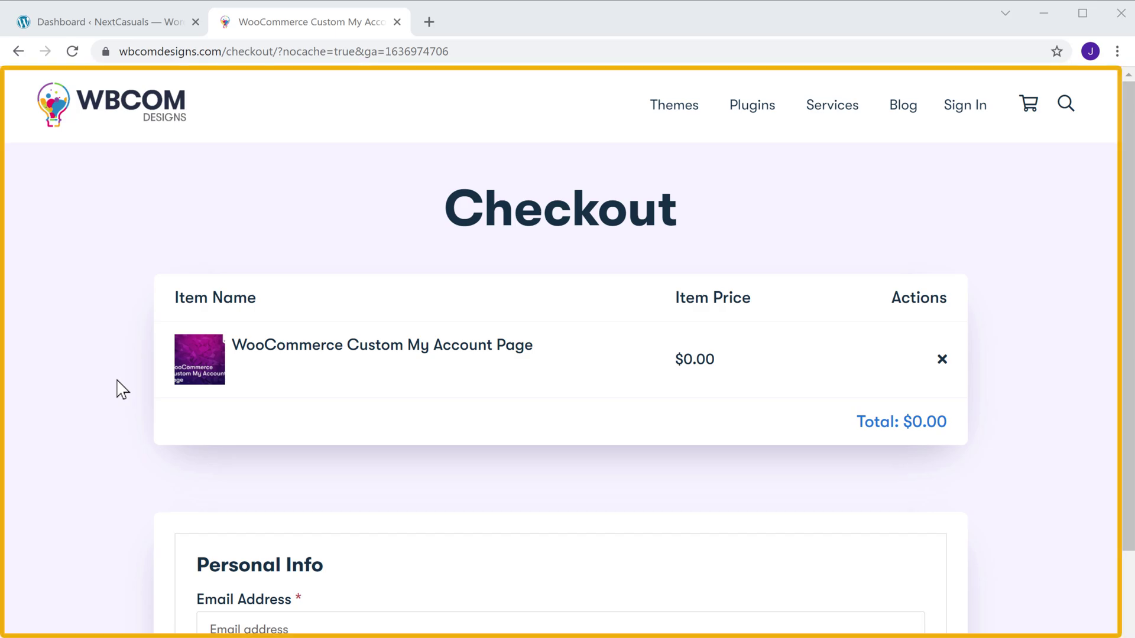
scroll(118, 387, "down", 7)
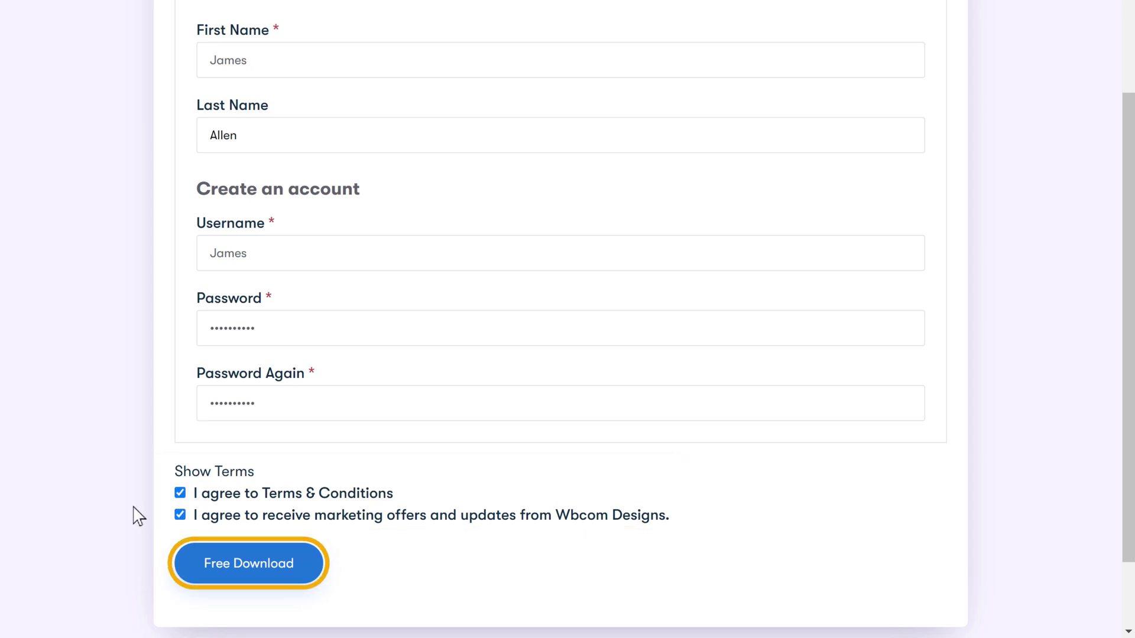
left_click(236, 585)
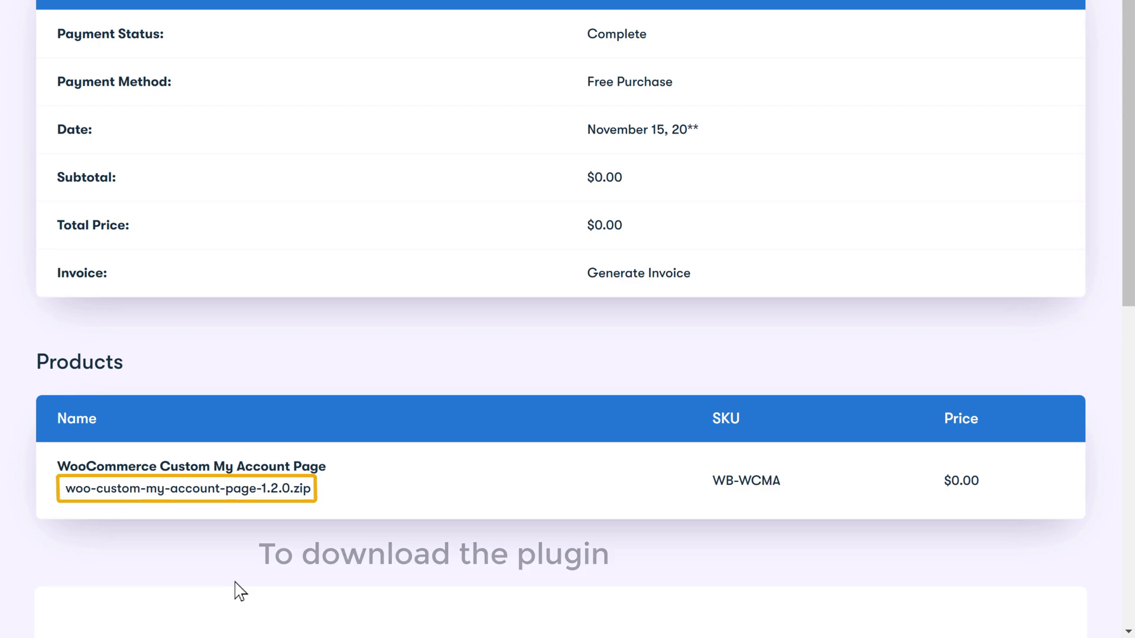
Download woo-custom-my-account-page-1.2.0.zip from the purchase confirmation and return to the WordPress dashboard.
left_click(174, 498)
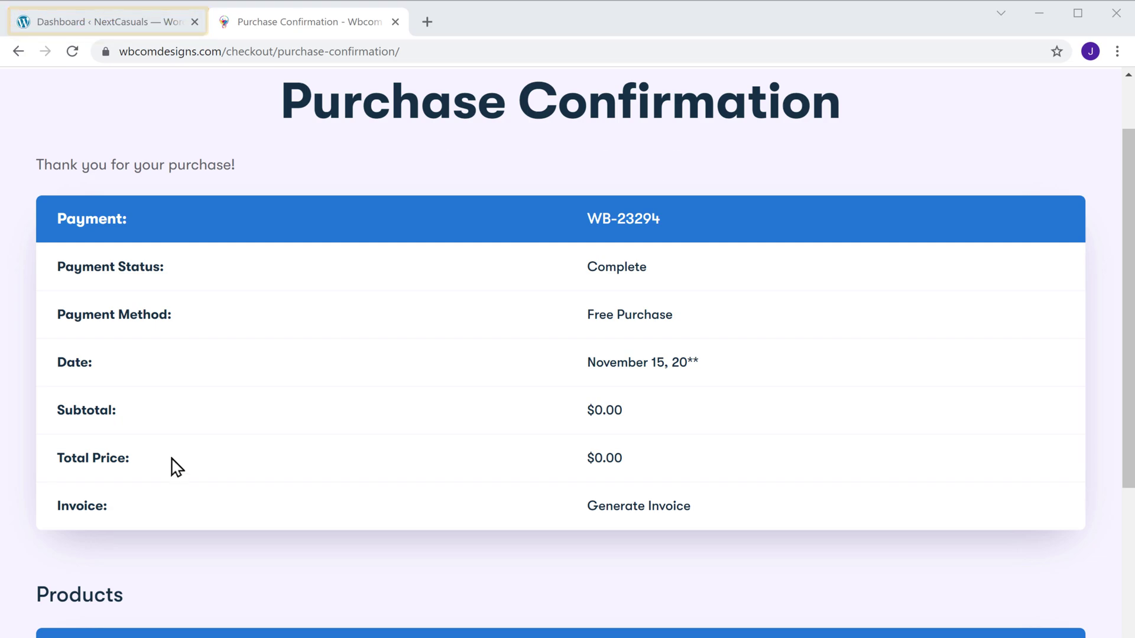
left_click(94, 31)
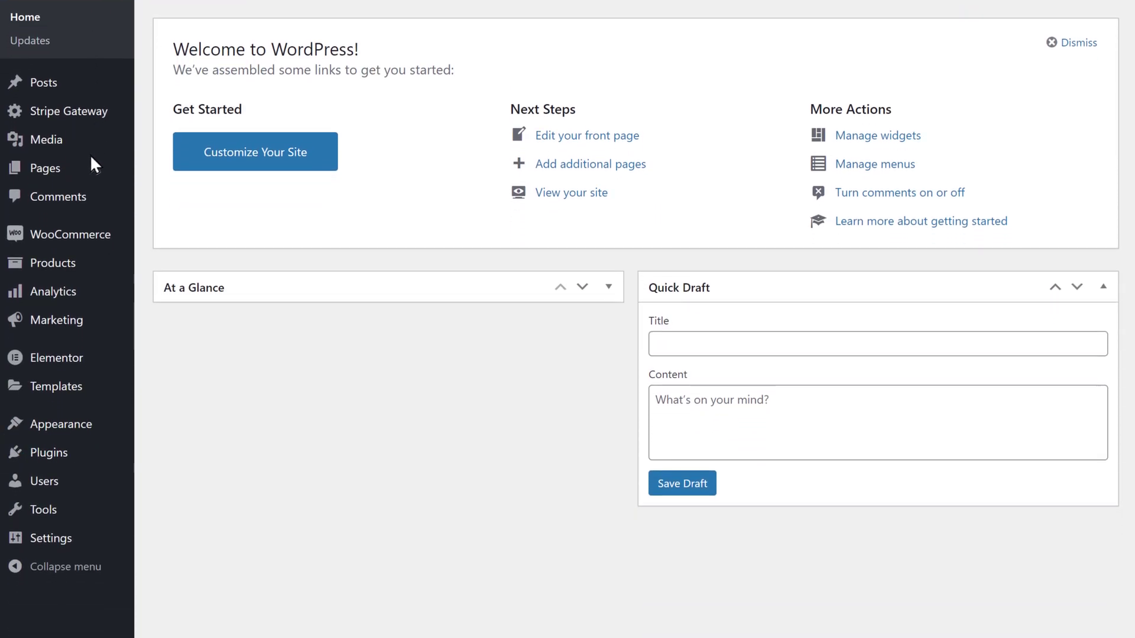
Upload woo-custom-my-account-page-1.2.0.zip as a new plugin, install it and activate it.
mouse_move(45, 464)
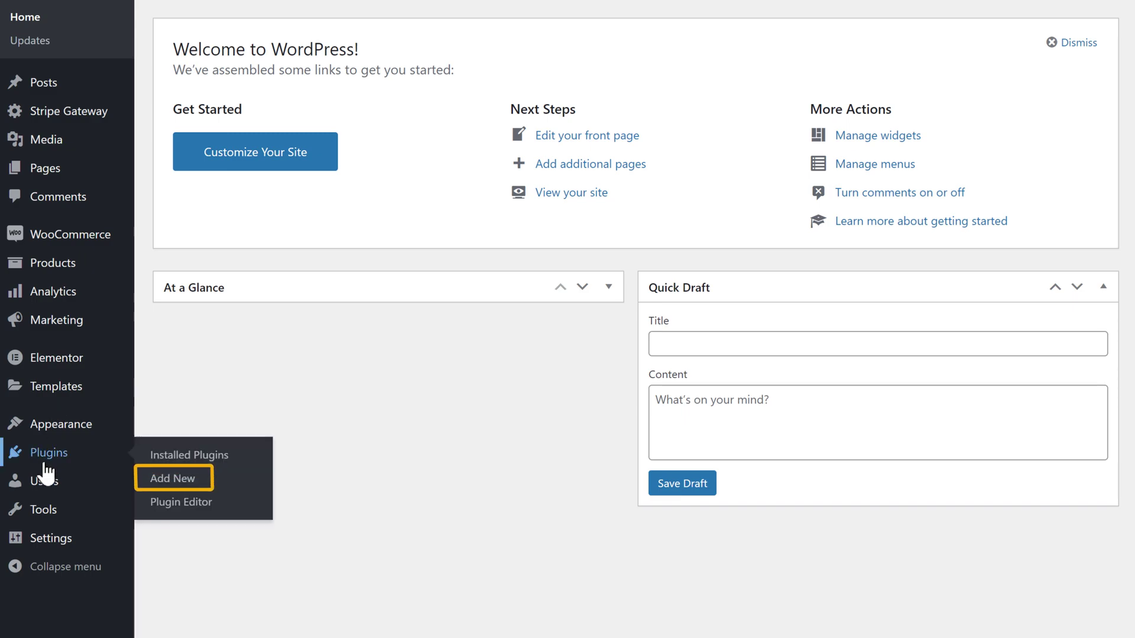
left_click(175, 488)
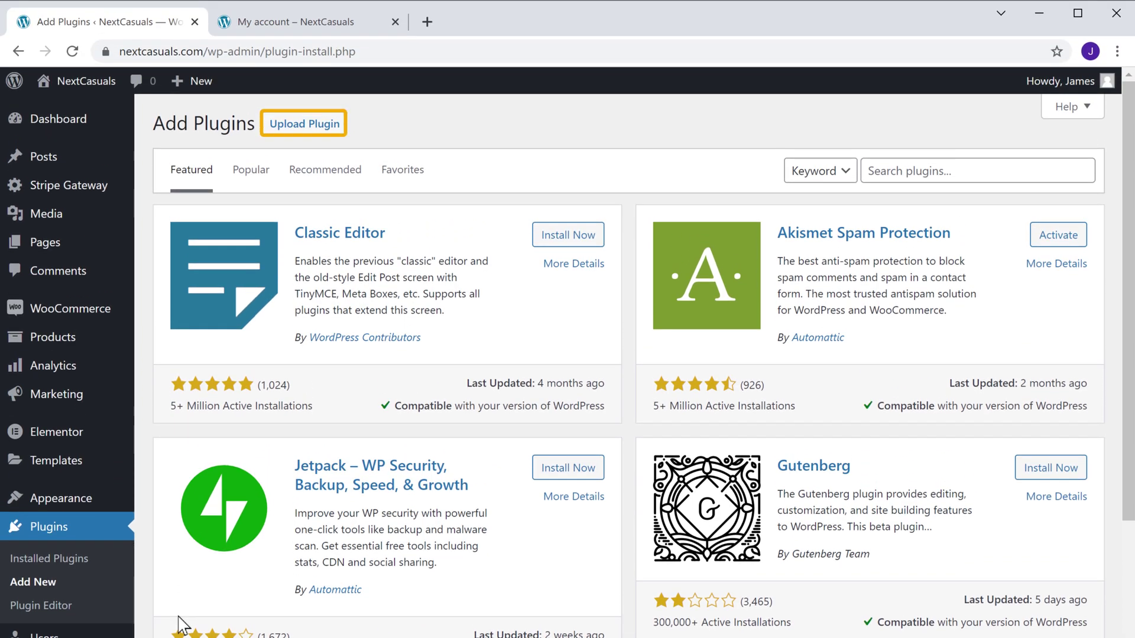
left_click(297, 140)
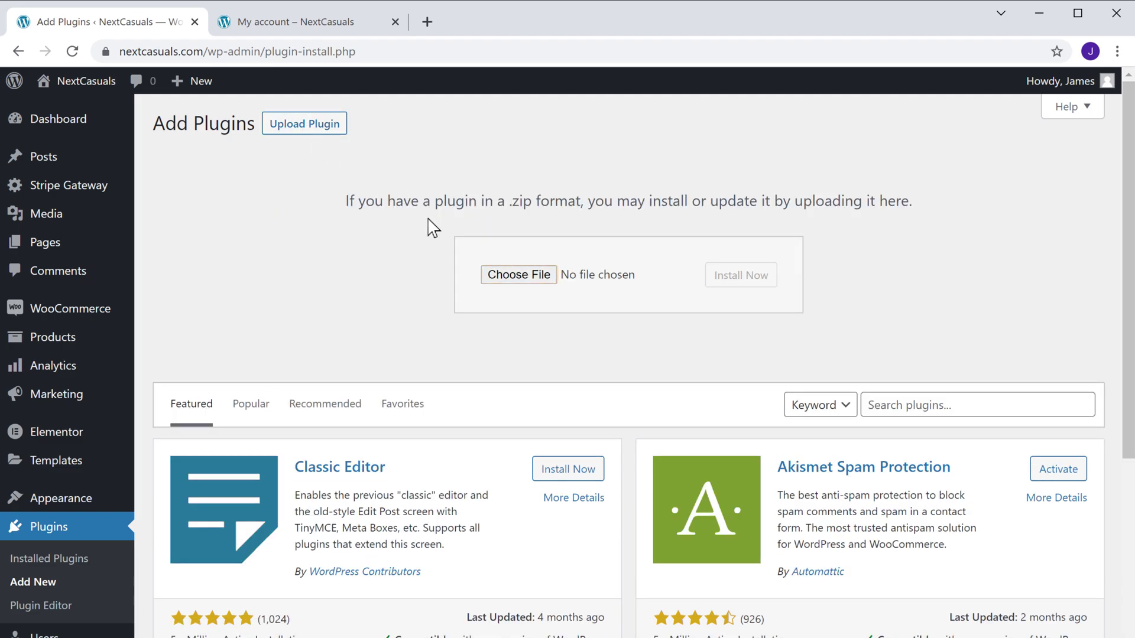
left_click(515, 280)
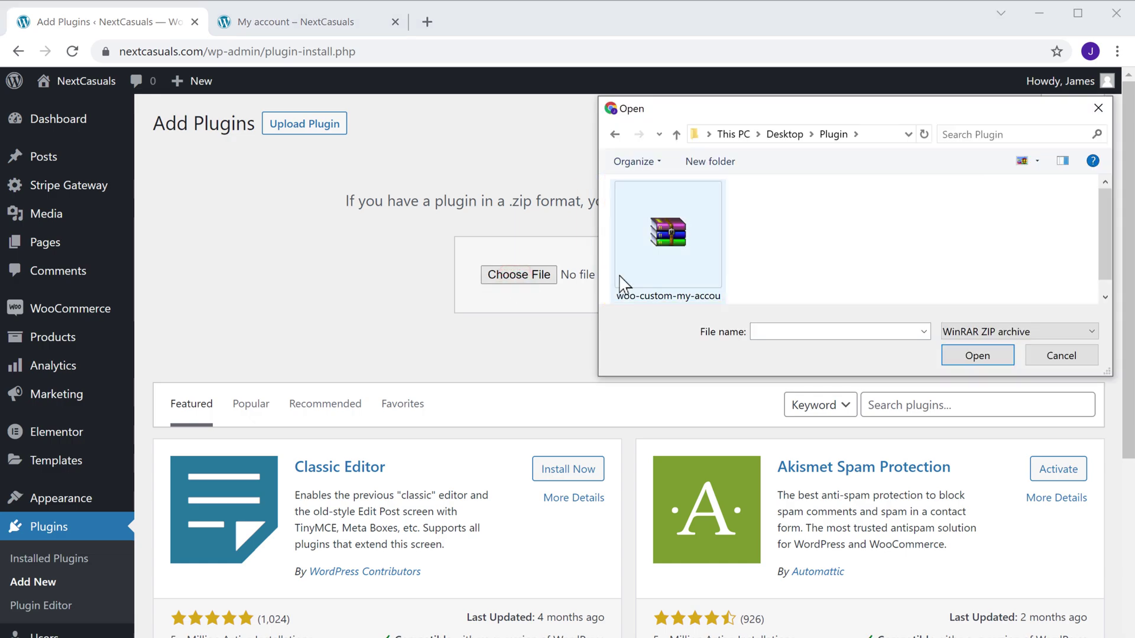
left_click(641, 283)
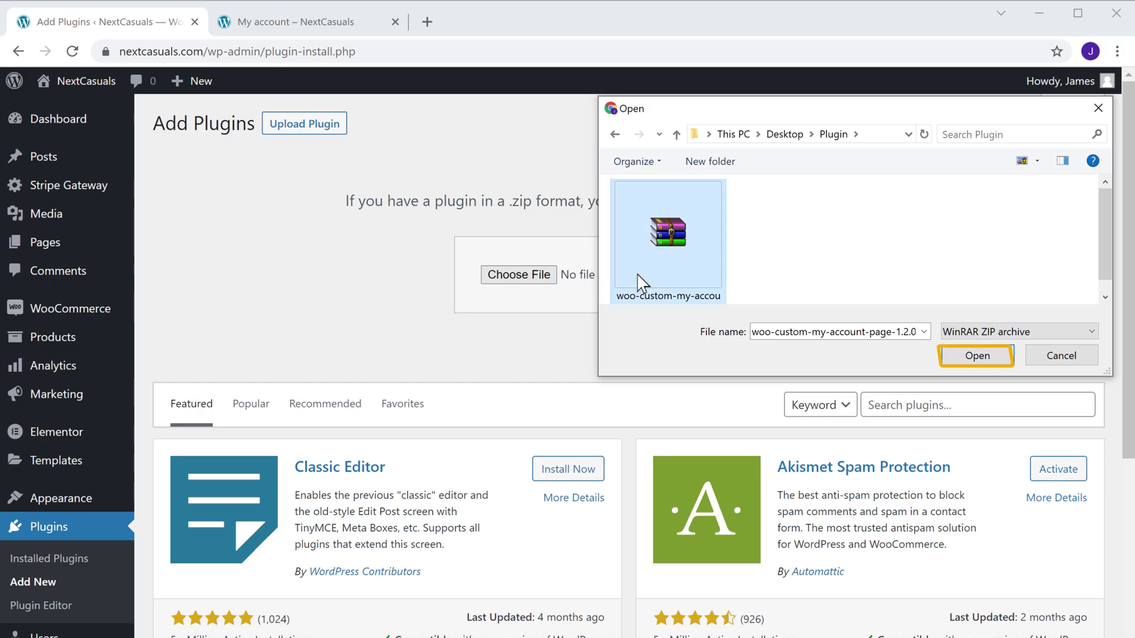
left_click(975, 361)
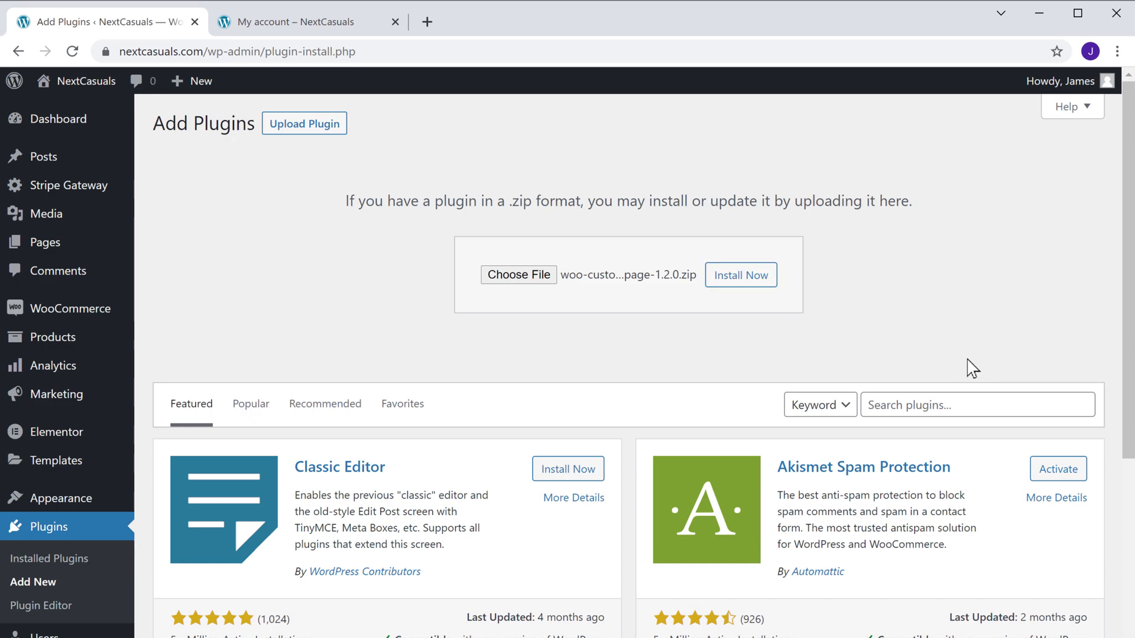
left_click(740, 283)
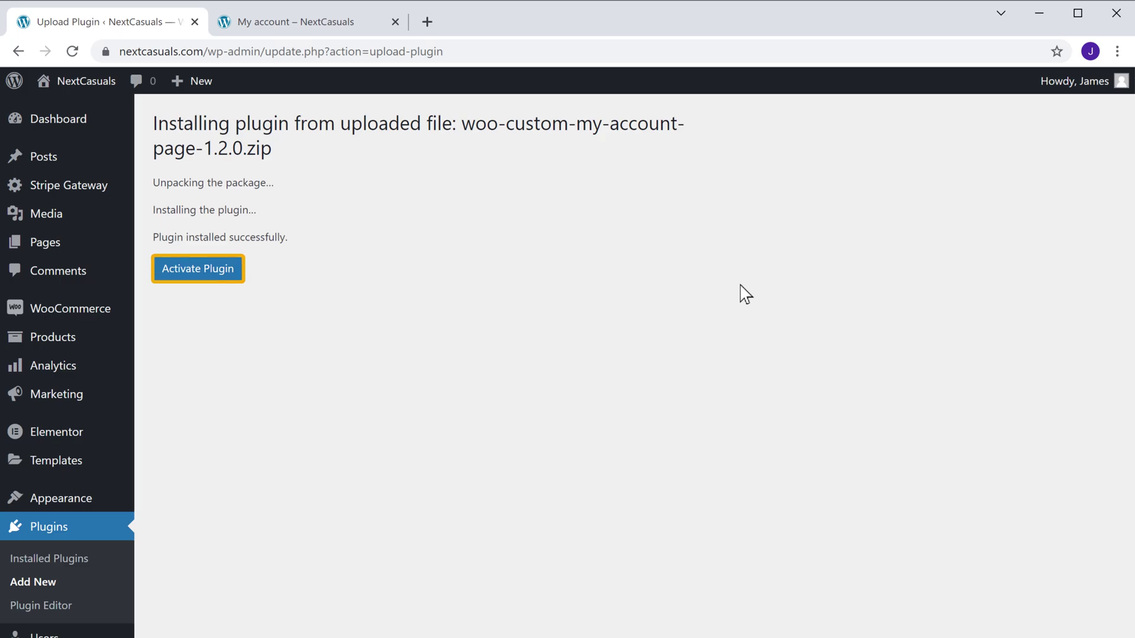
left_click(196, 276)
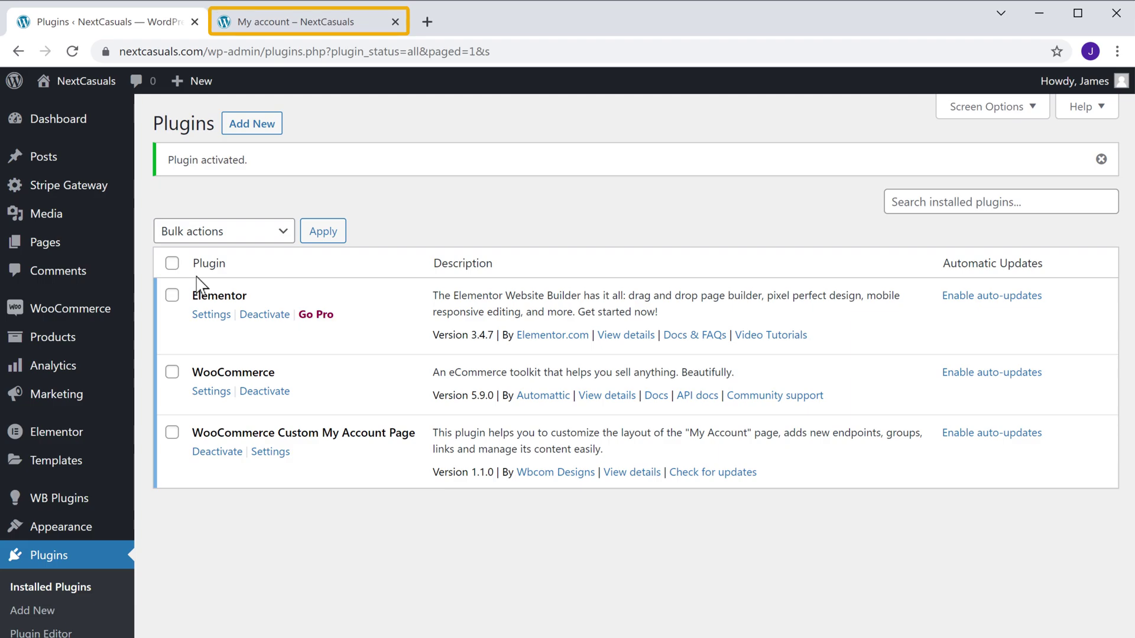
Reload the store's My account page to check its layout, and open the Woo My Account settings in the WordPress dashboard.
left_click(285, 23)
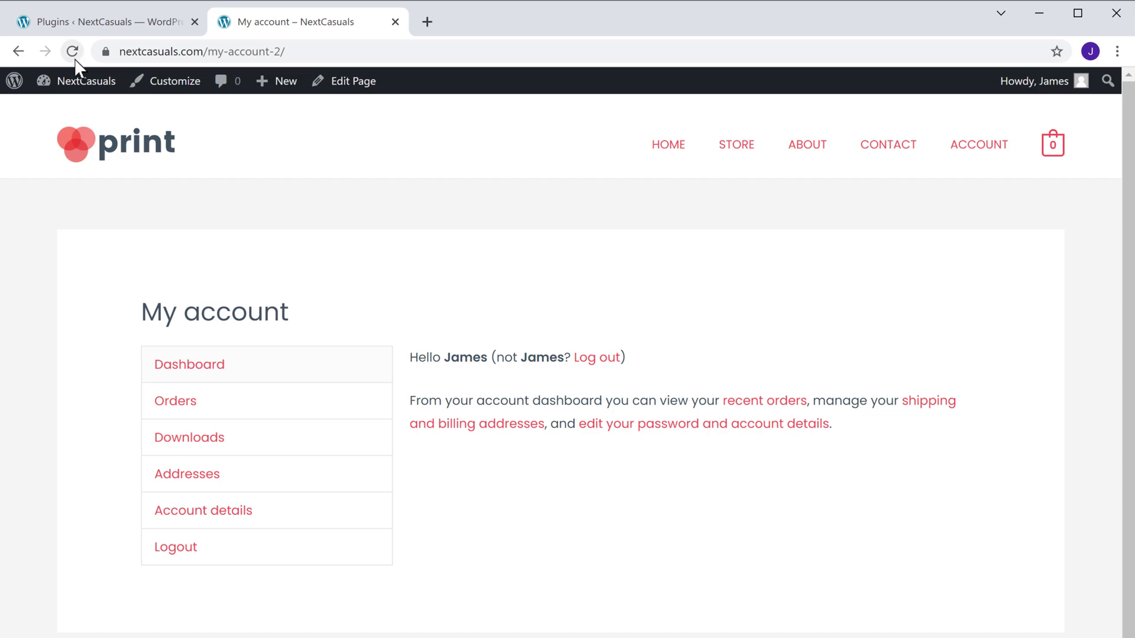
left_click(75, 58)
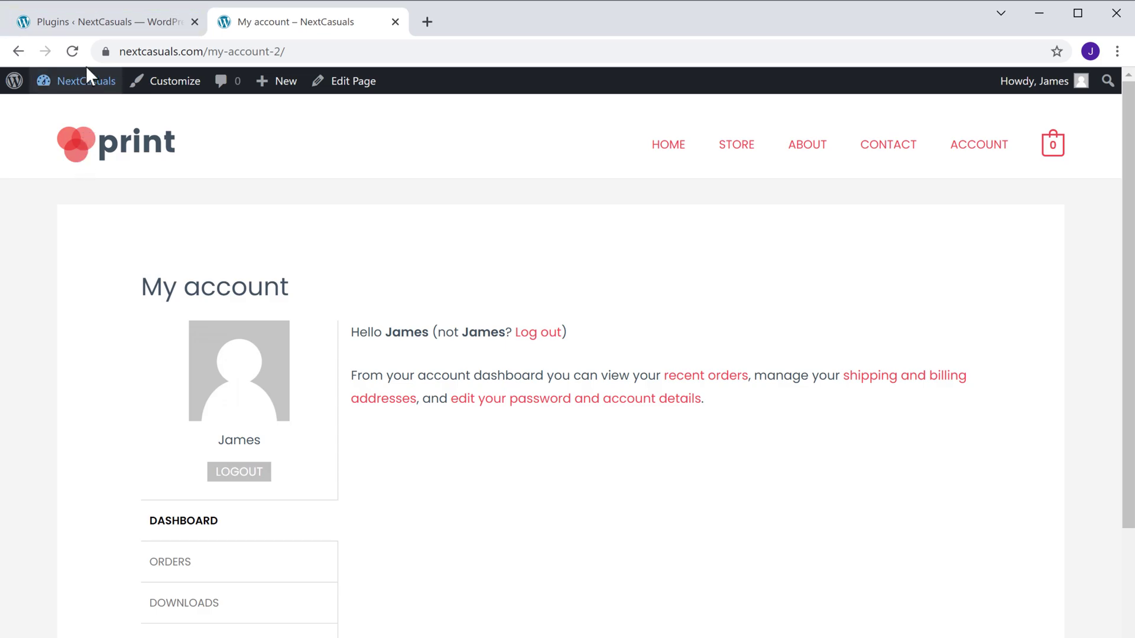
left_click(86, 29)
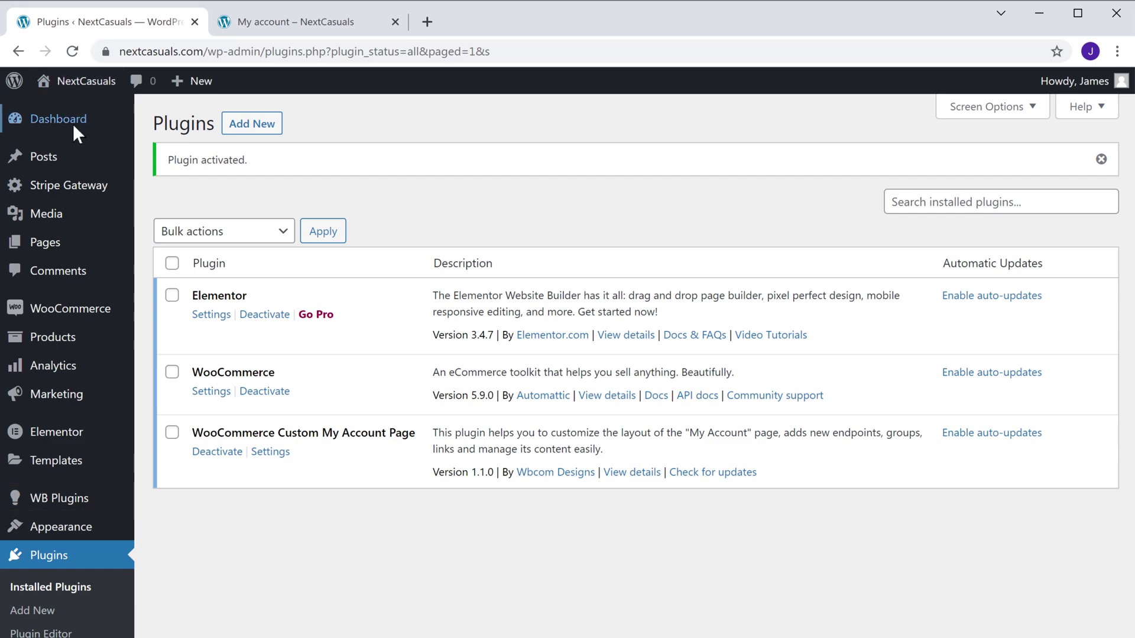
mouse_move(57, 509)
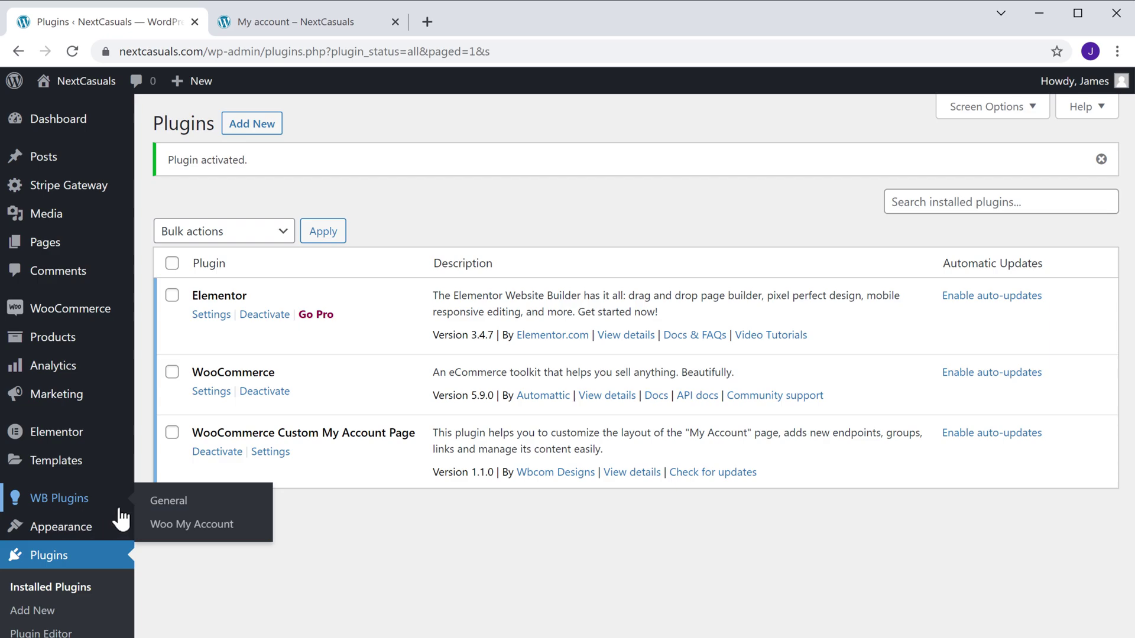
left_click(184, 528)
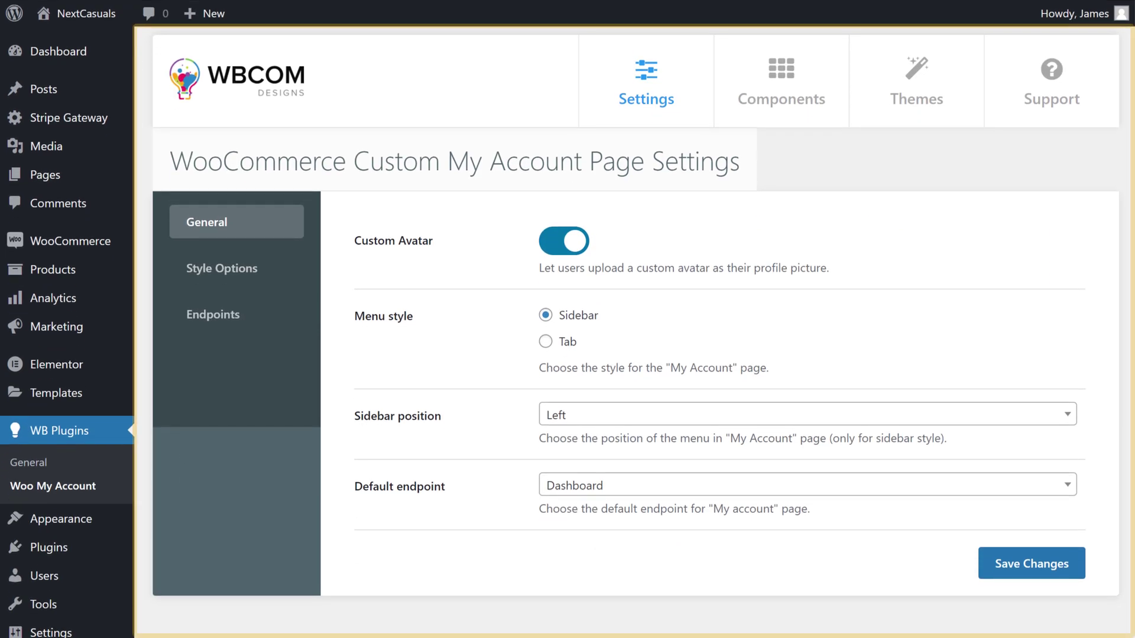